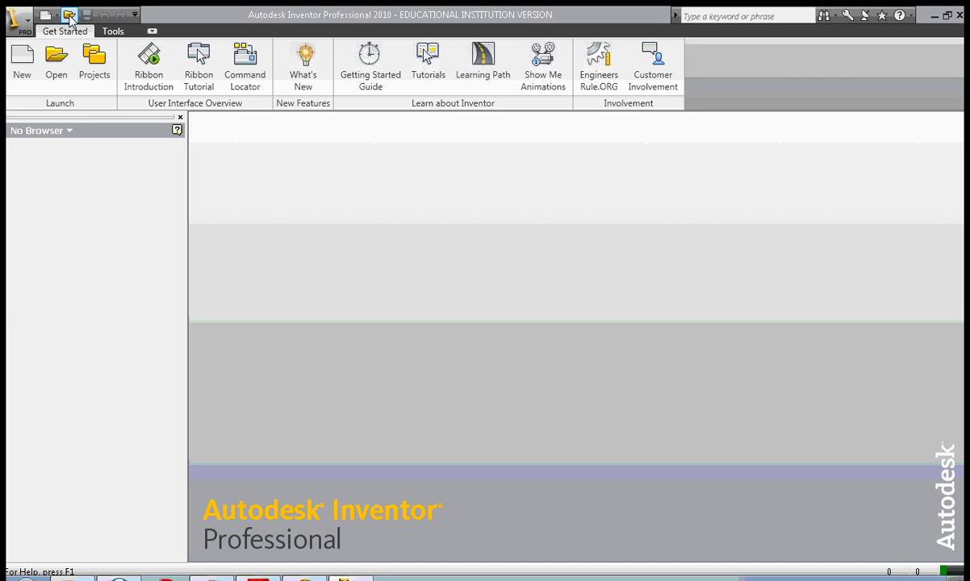
# Create a new part (Part2) and a new assembly (Assembly2), then return to Part2
pyautogui.click(56, 16)
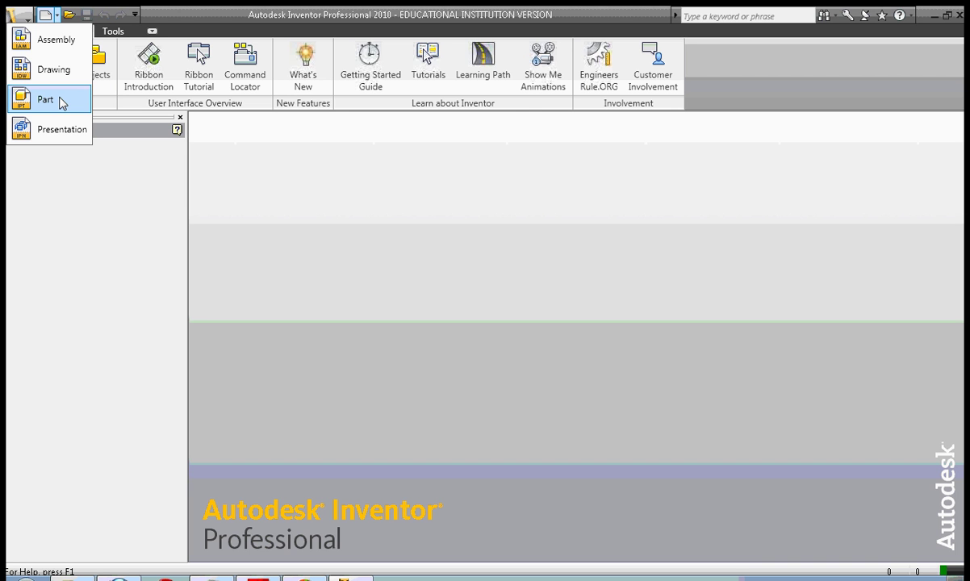
pyautogui.click(63, 101)
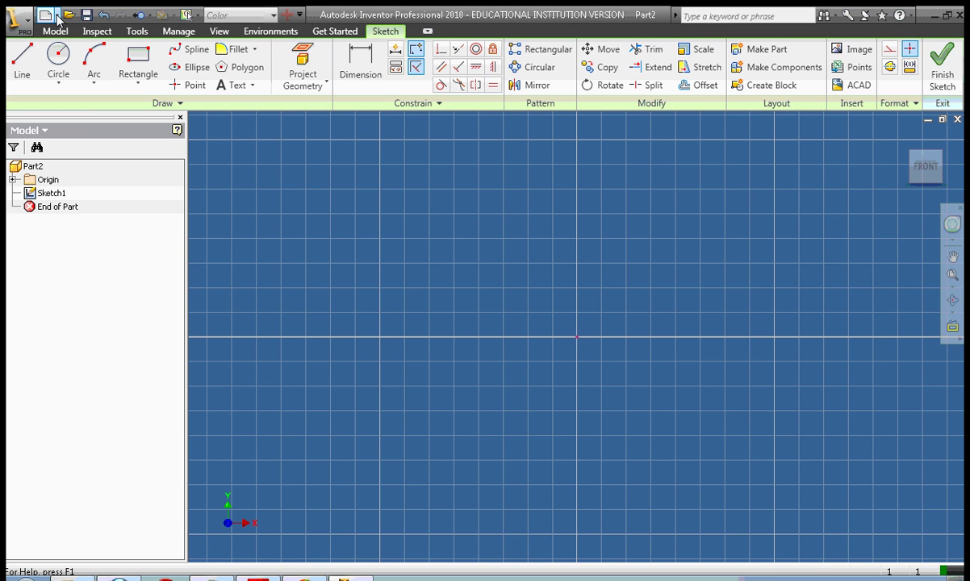
pyautogui.click(57, 14)
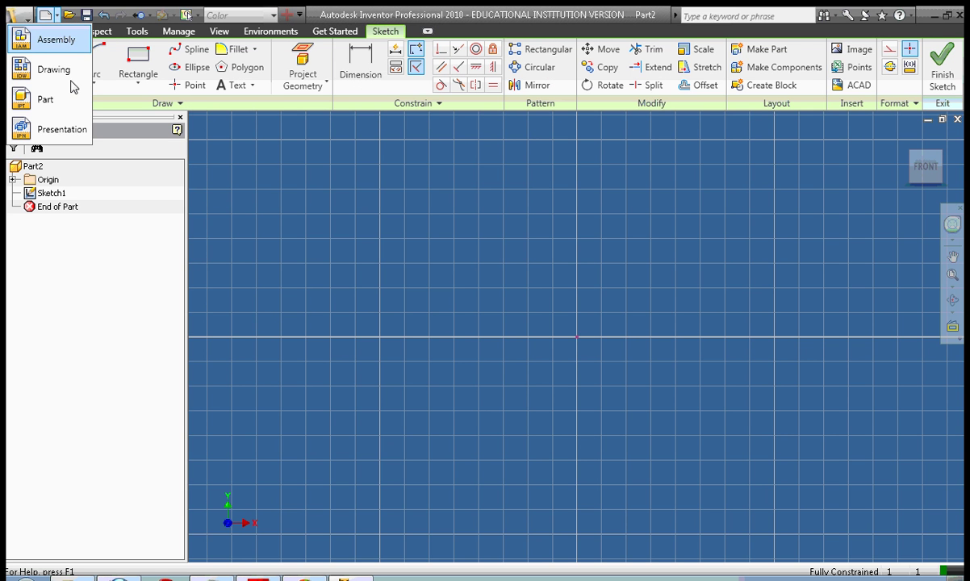
pyautogui.click(67, 38)
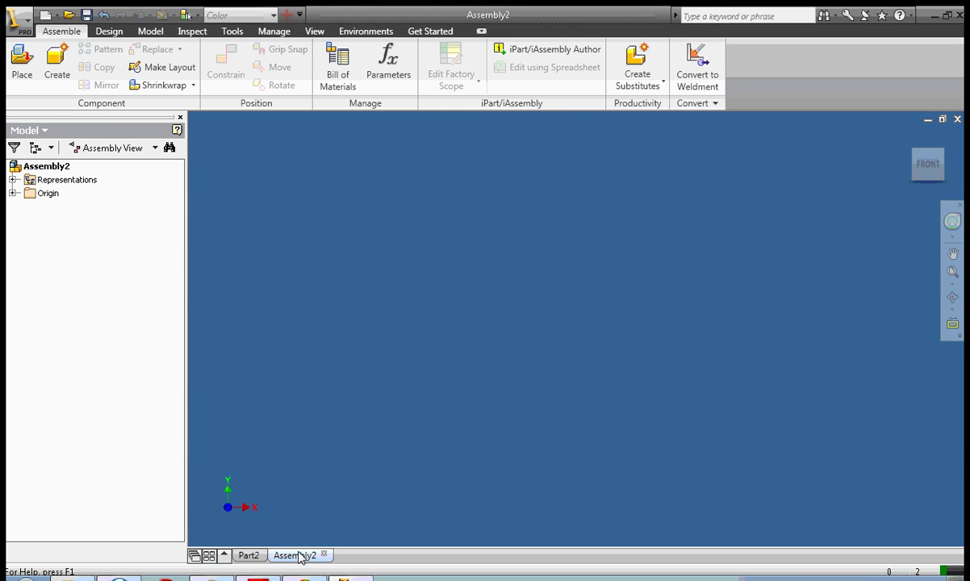
pyautogui.click(249, 555)
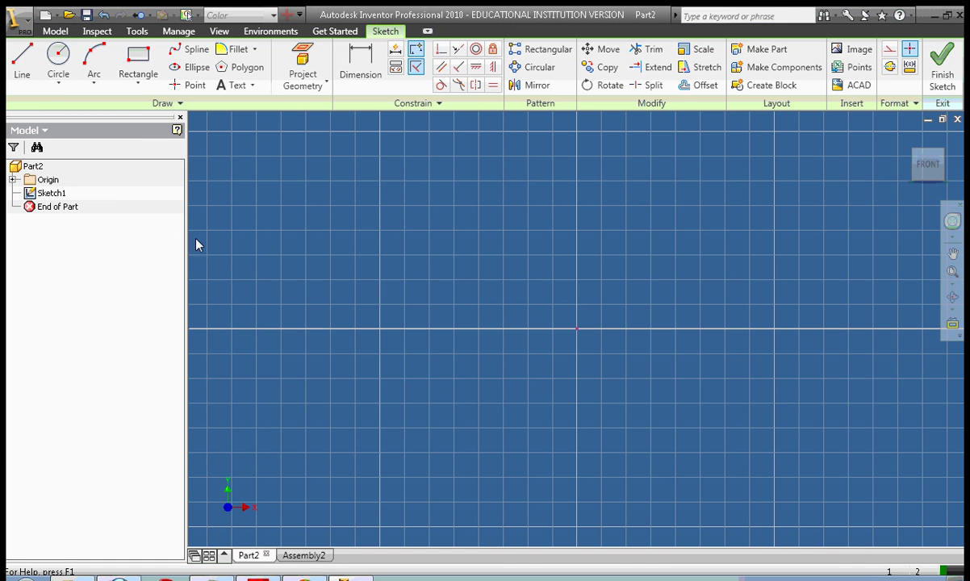
# Save the part as SectionAssembly_Section.ipt
pyautogui.click(20, 20)
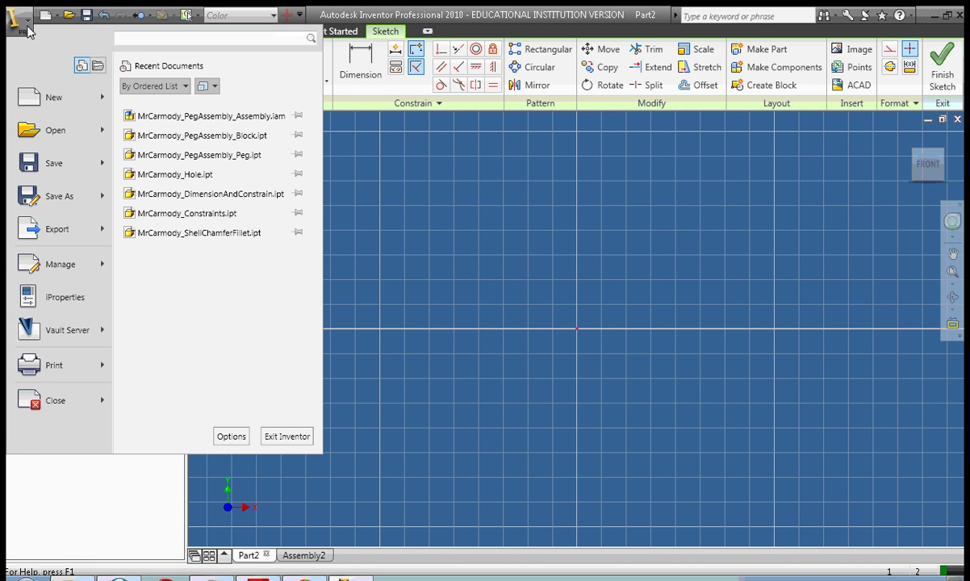
pyautogui.click(53, 163)
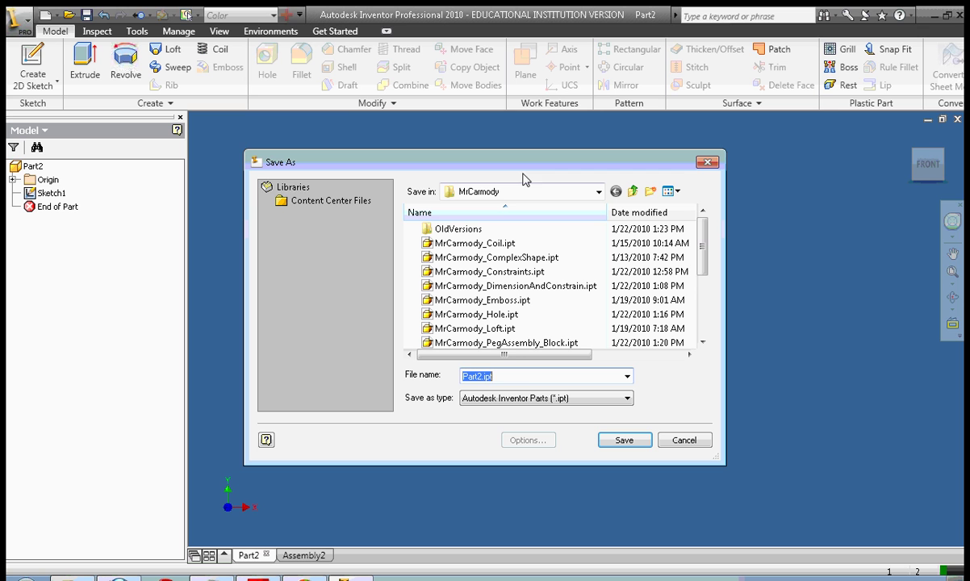
pyautogui.click(483, 329)
pyautogui.click(513, 376)
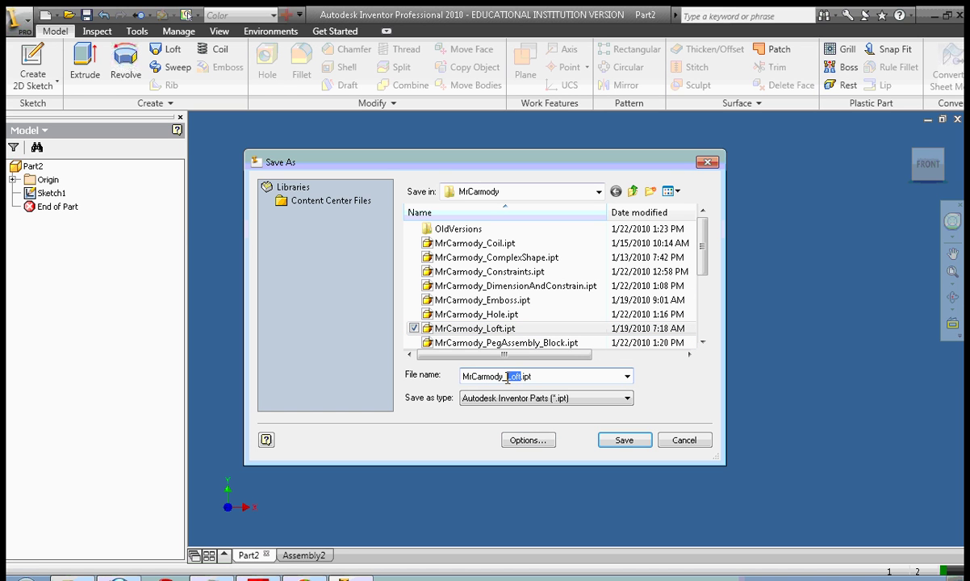
pyautogui.write('Sect')
pyautogui.write('ionAssembly_')
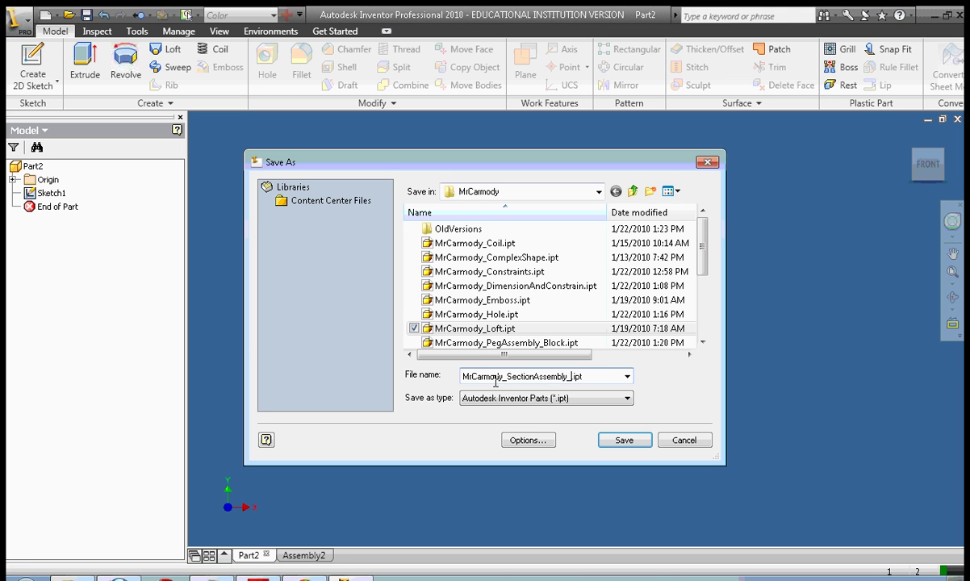
pyautogui.write('Section')
pyautogui.click(637, 441)
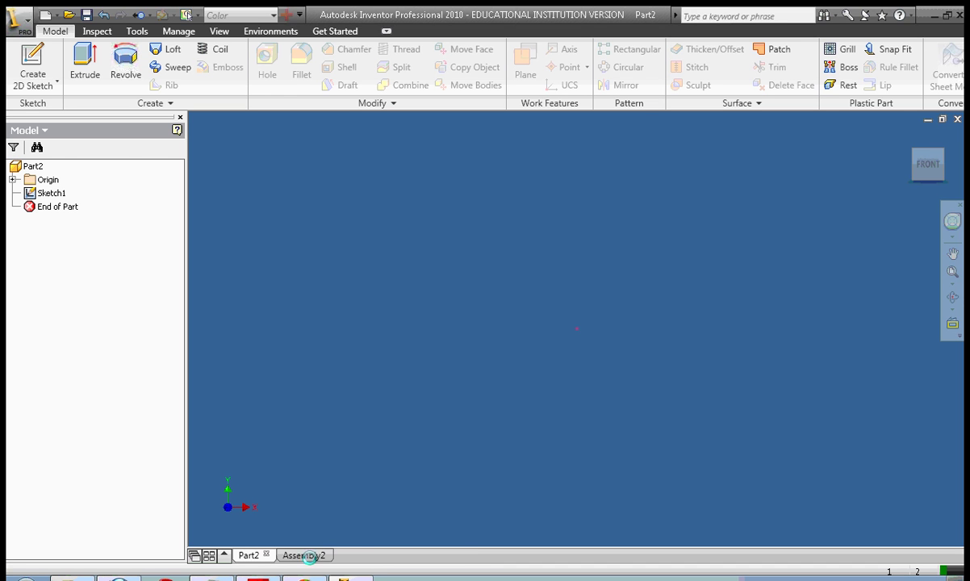
# Save the assembly as SectionAssembly_Assembly.iam
pyautogui.click(384, 556)
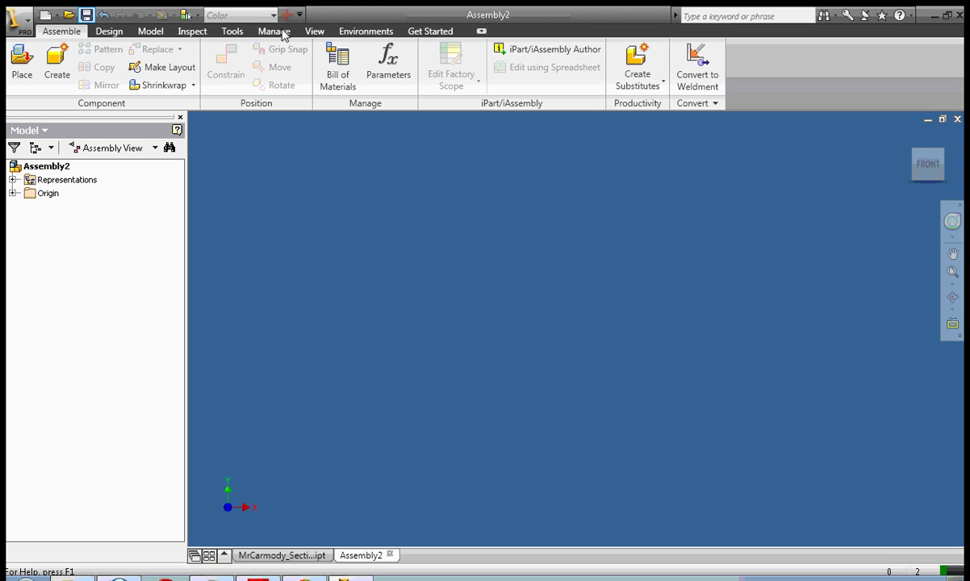
pyautogui.hotkey('ctrl', 's')
pyautogui.click(509, 245)
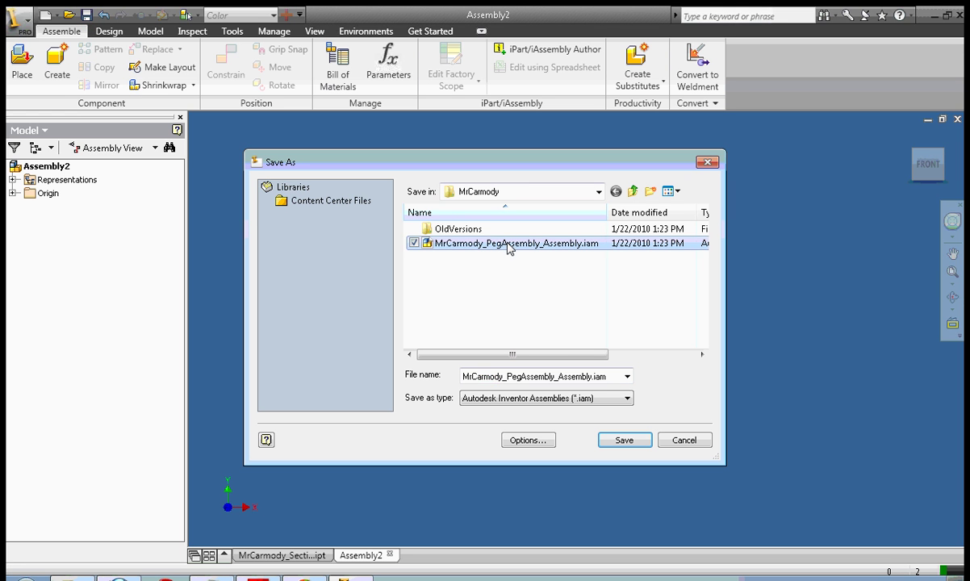
pyautogui.click(532, 376)
pyautogui.click(527, 377)
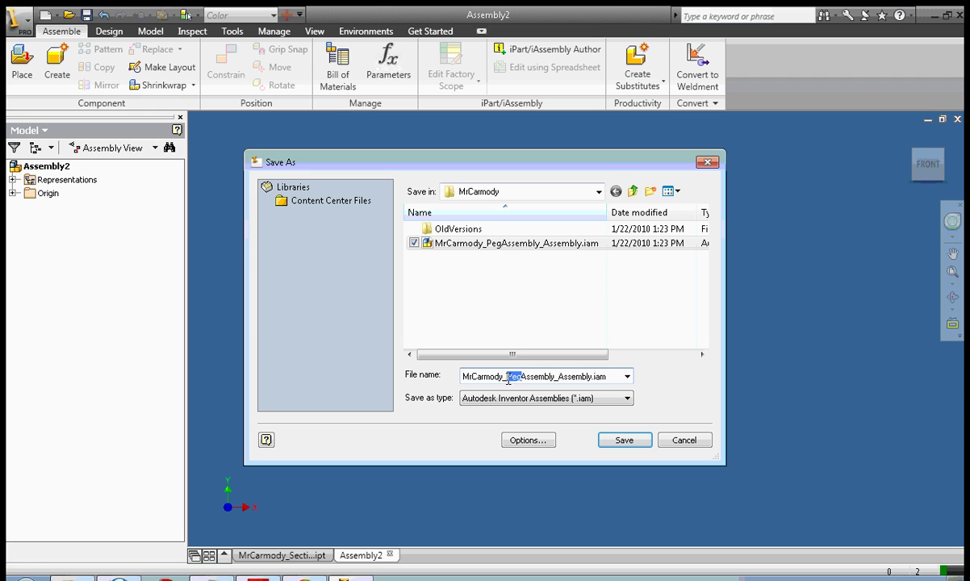
pyautogui.write('Section')
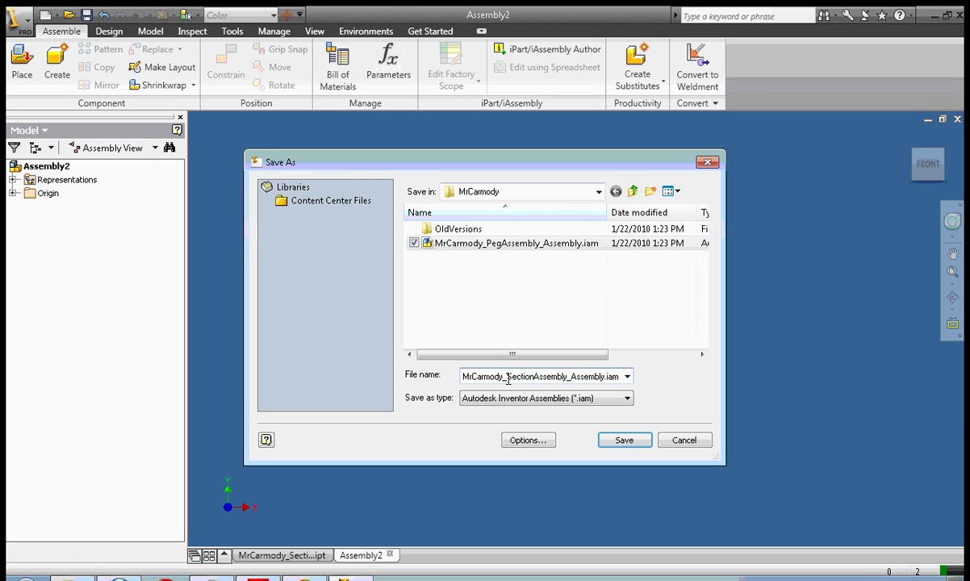
pyautogui.click(629, 442)
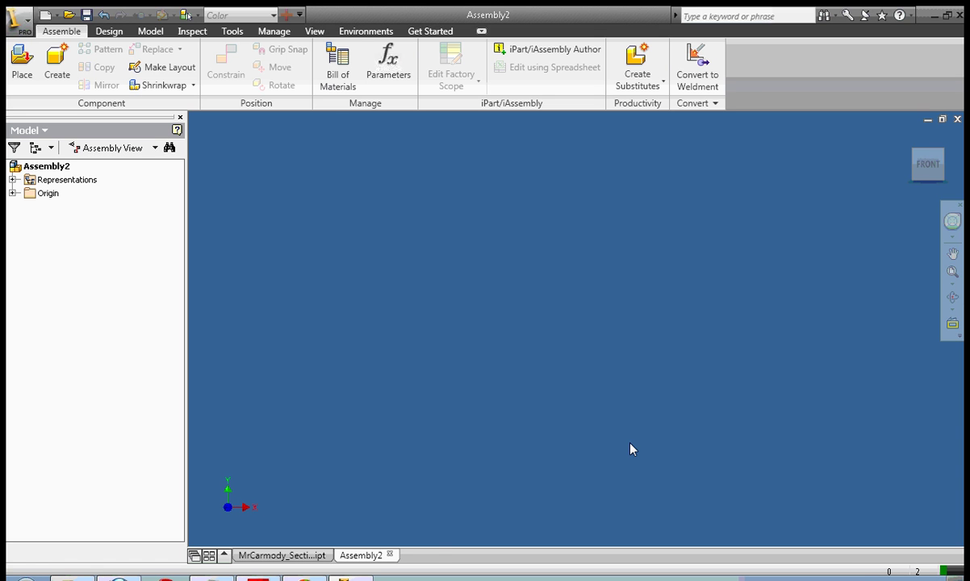
# Return to the part and reopen Sketch1 for editing
pyautogui.click(291, 556)
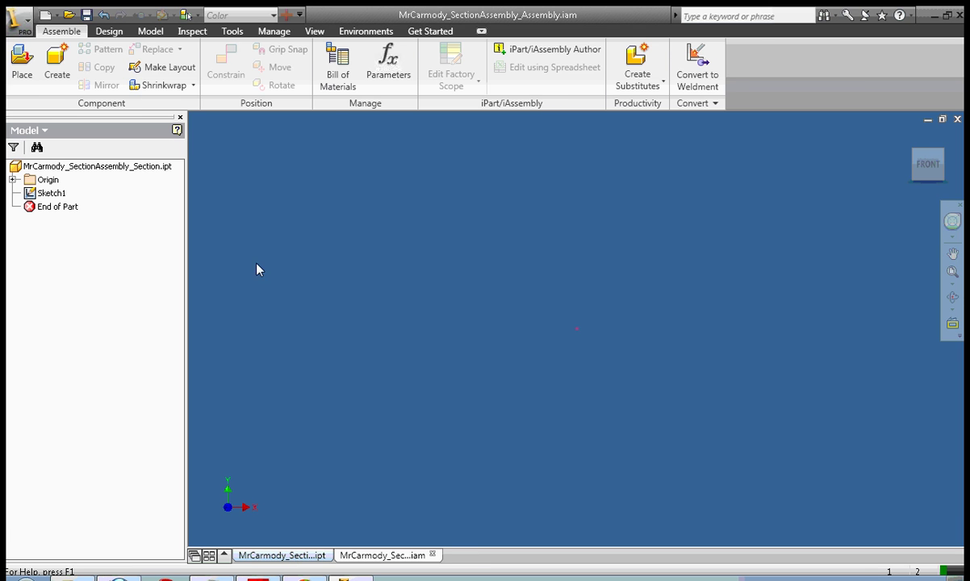
pyautogui.rightClick(49, 196)
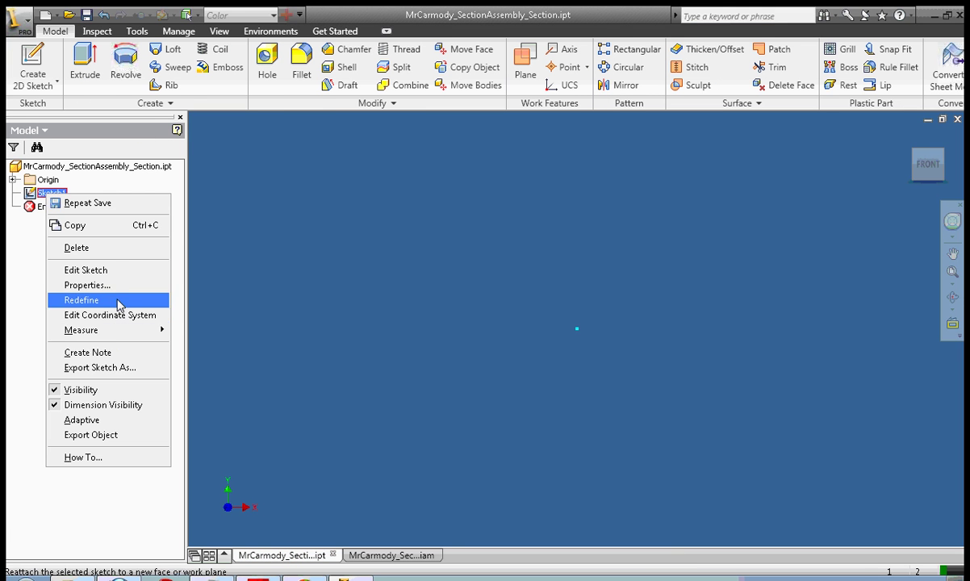
pyautogui.click(125, 271)
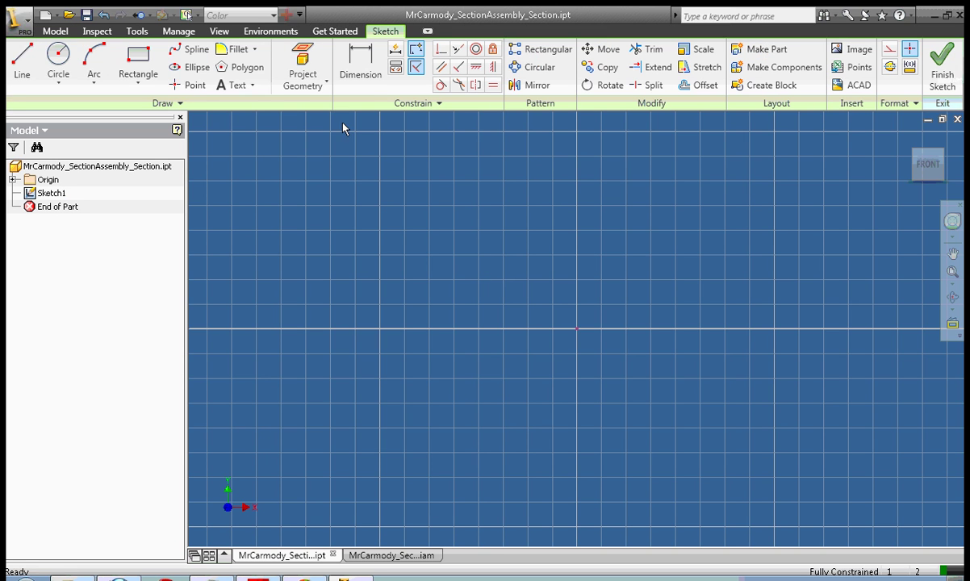
# Draw a closed left-pointing triangle with a vertical right edge using lines
pyautogui.click(21, 63)
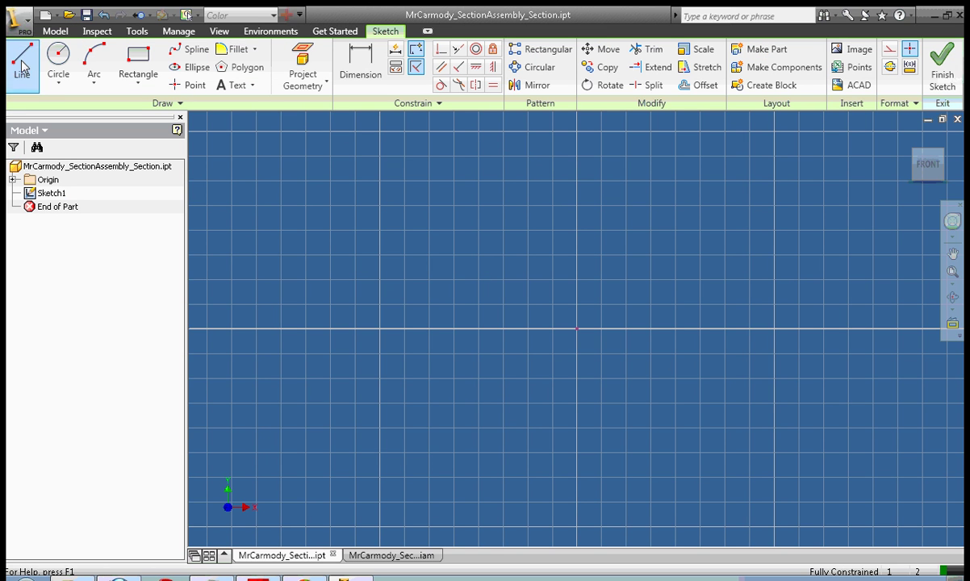
pyautogui.click(467, 314)
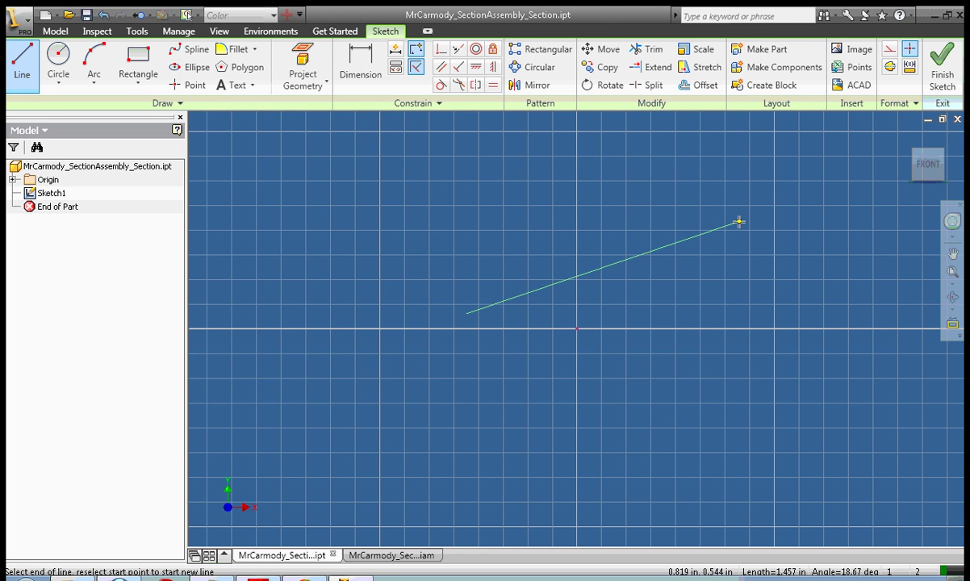
pyautogui.click(466, 314)
pyautogui.click(467, 315)
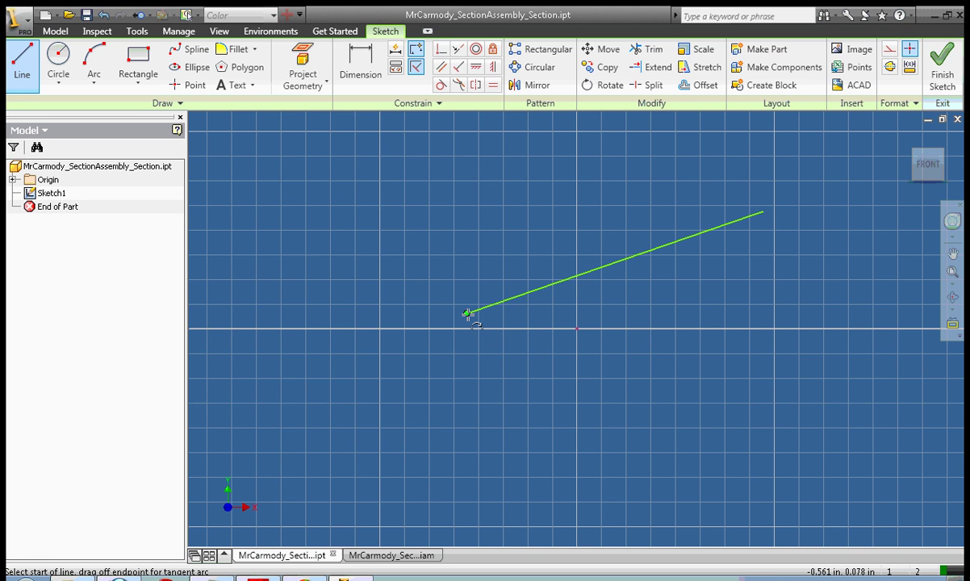
pyautogui.click(466, 313)
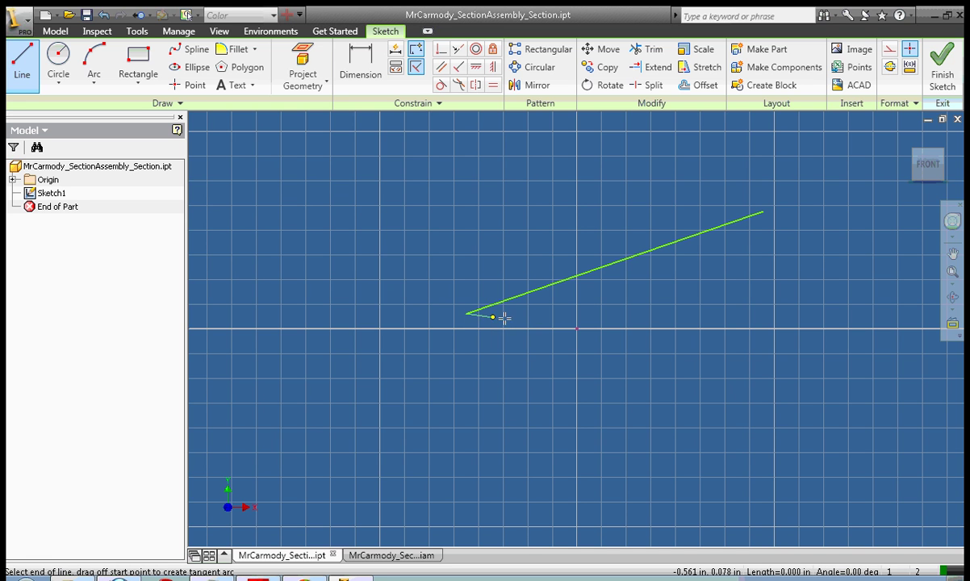
pyautogui.click(763, 401)
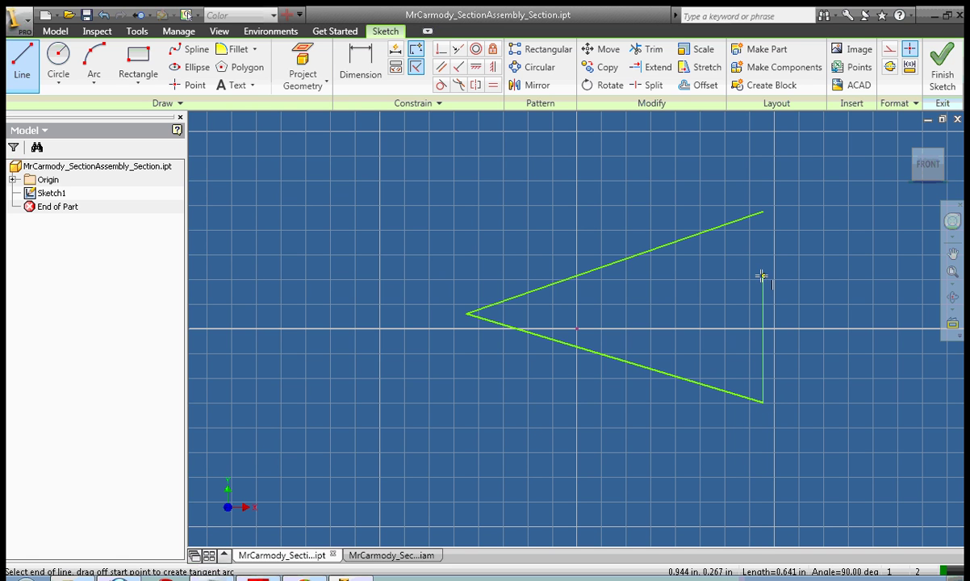
pyautogui.click(763, 212)
pyautogui.rightClick(803, 220)
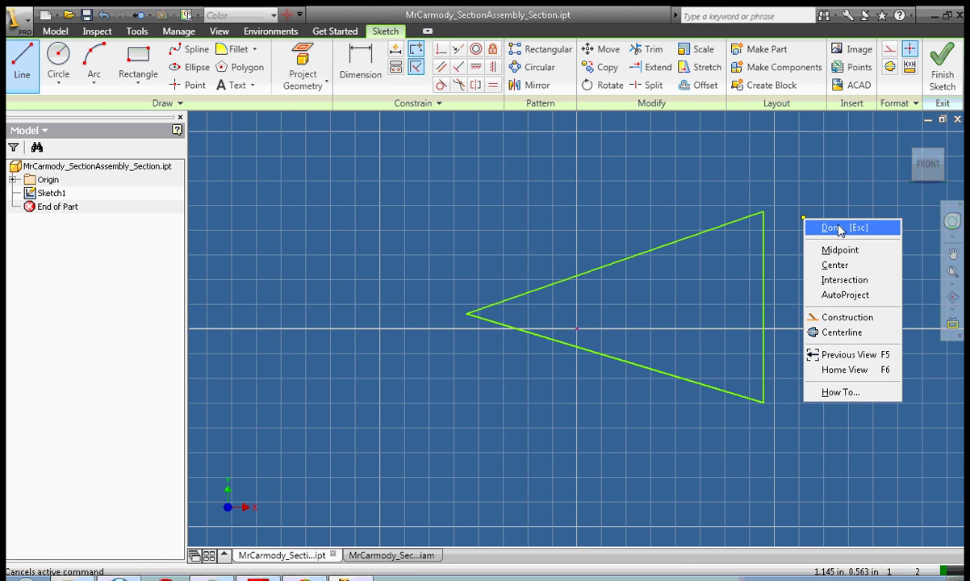
pyautogui.click(832, 225)
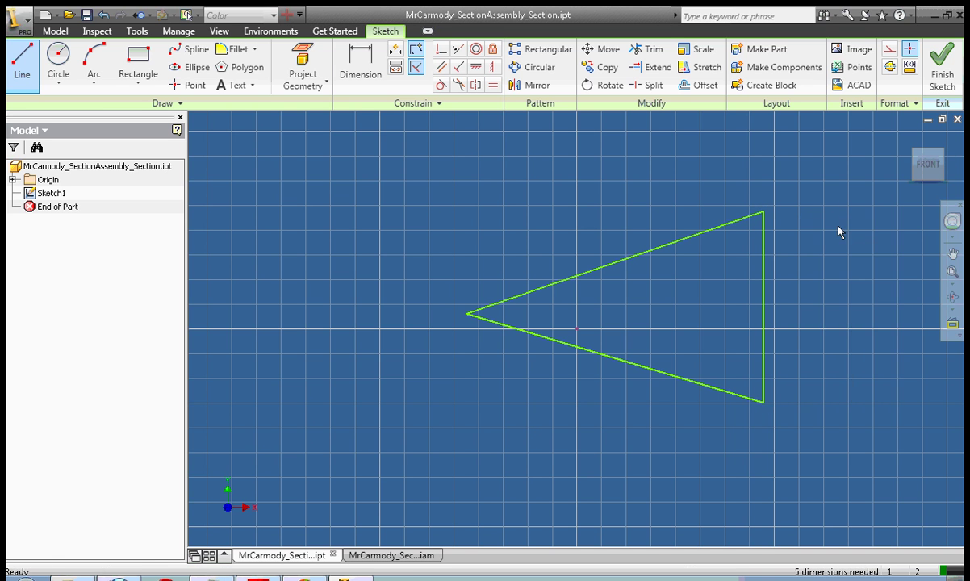
# Dimension the angle between the triangle's upper and lower edges as 20 degrees
pyautogui.click(360, 63)
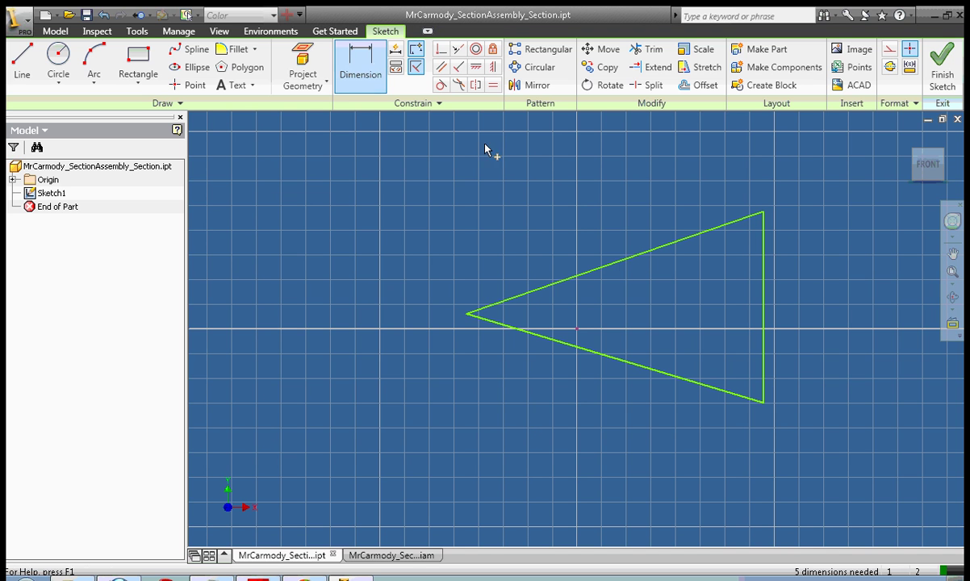
pyautogui.click(557, 289)
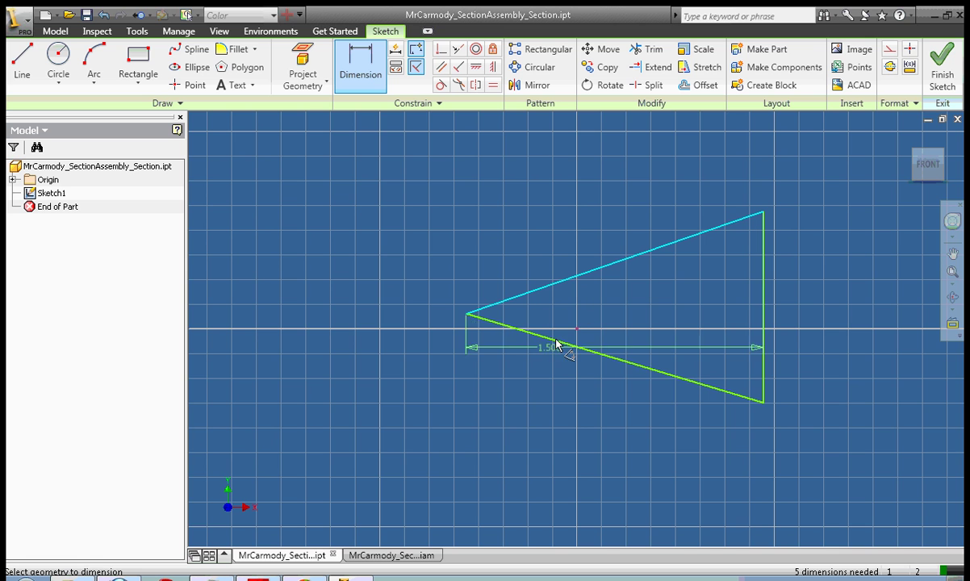
pyautogui.click(556, 343)
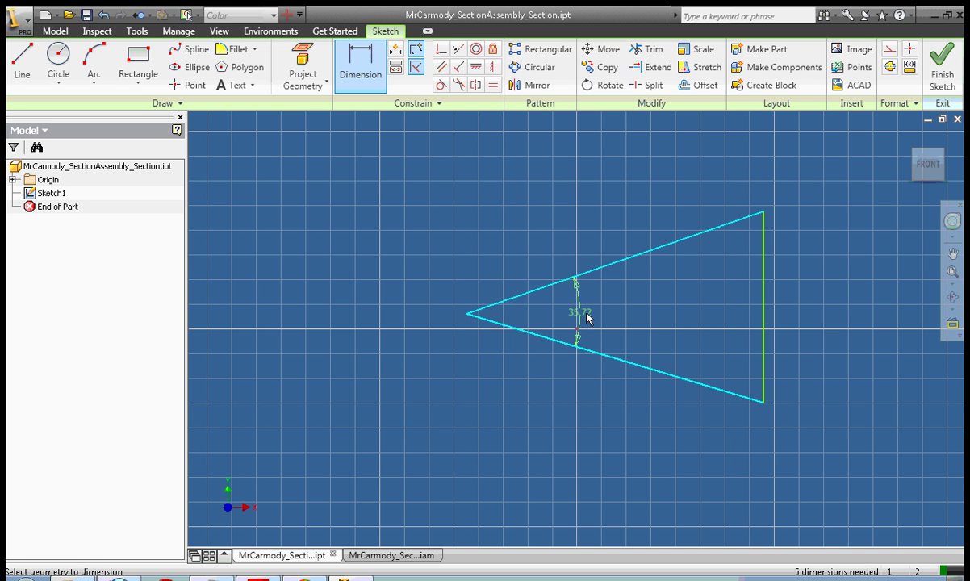
pyautogui.click(611, 316)
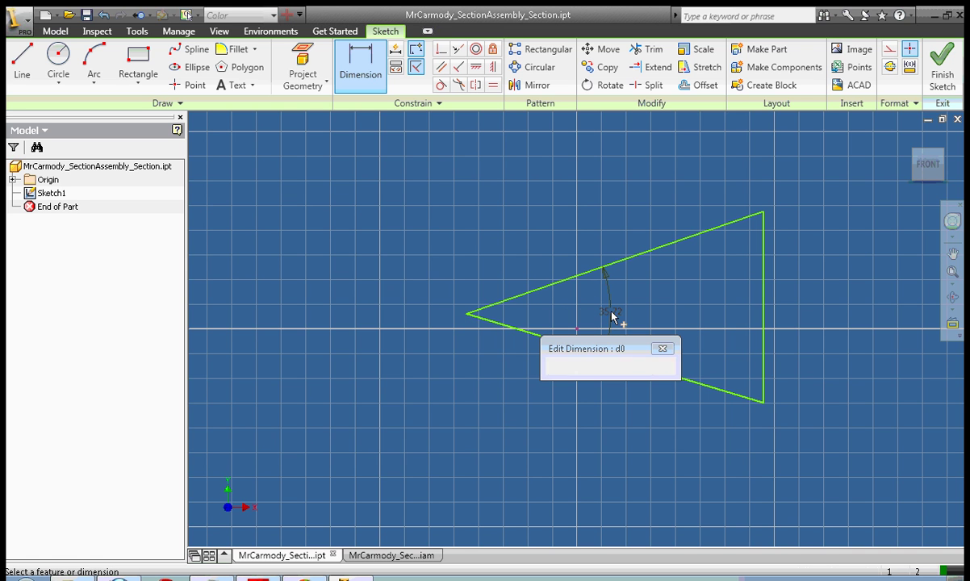
pyautogui.moveTo(595, 367); pyautogui.dragTo(551, 365)
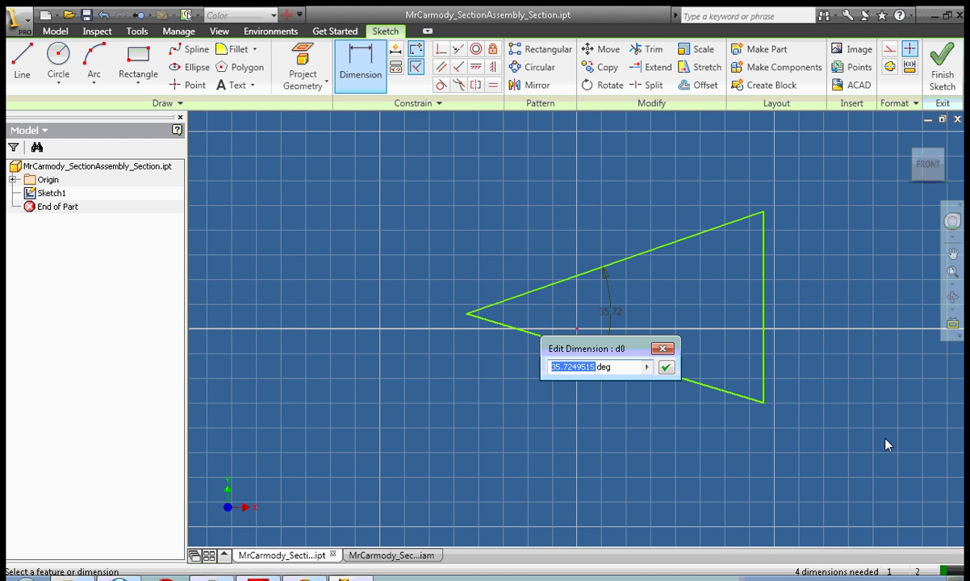
pyautogui.write('20')
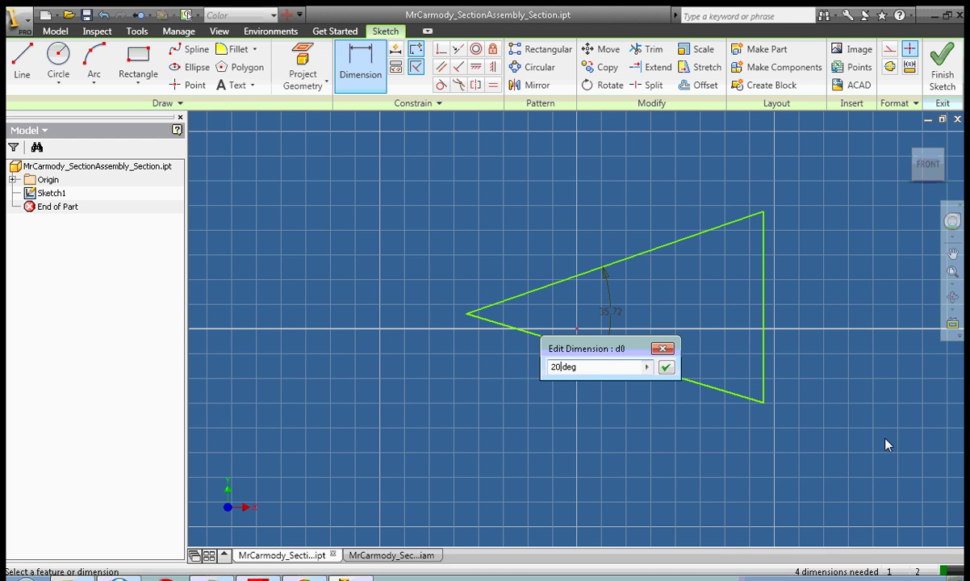
pyautogui.click(673, 367)
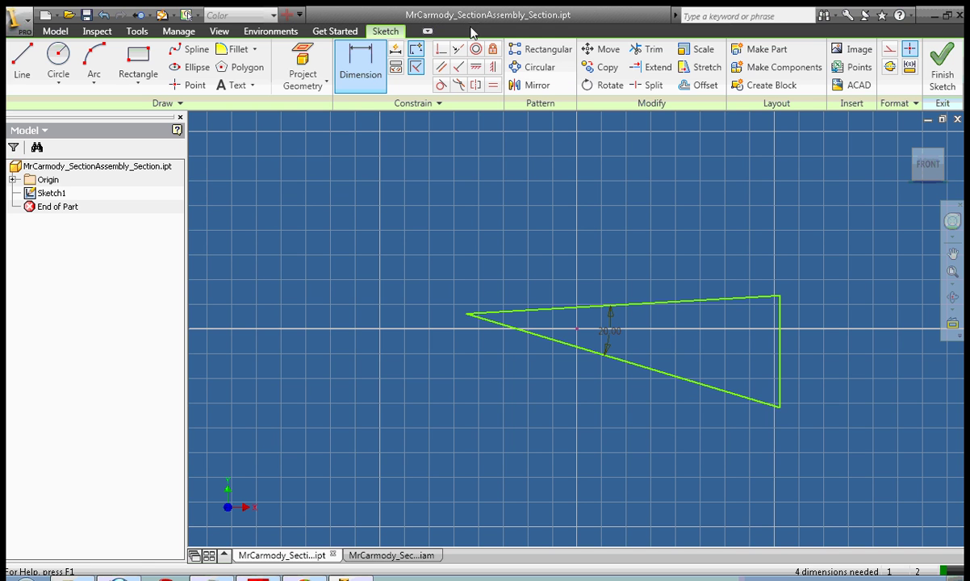
# Constrain the triangle's top and bottom edges to be equal in length
pyautogui.click(493, 86)
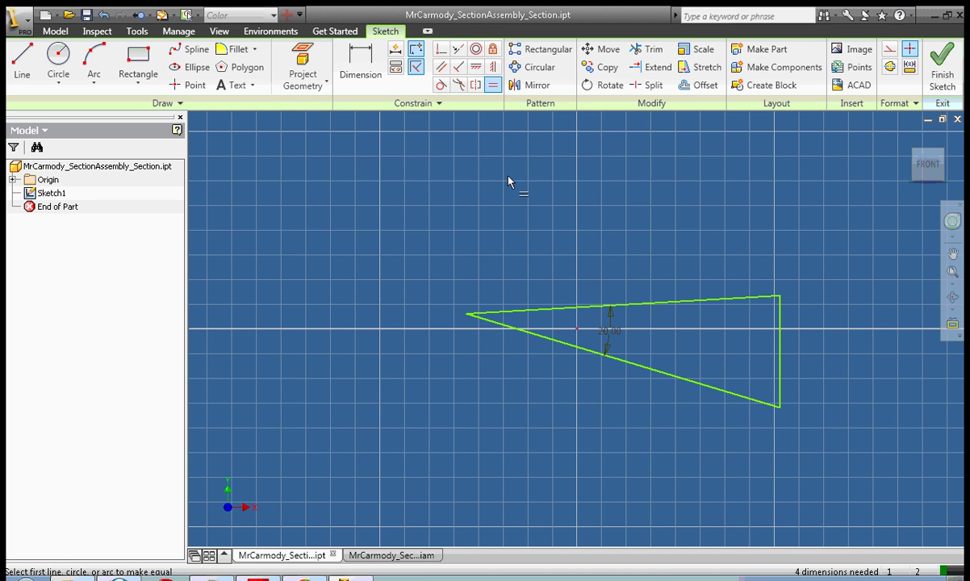
pyautogui.click(664, 304)
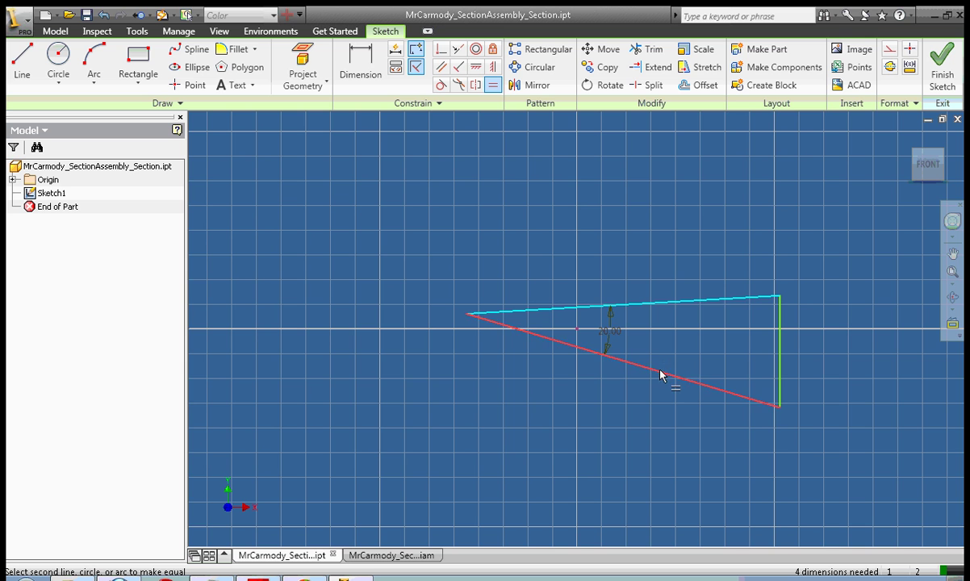
pyautogui.click(662, 373)
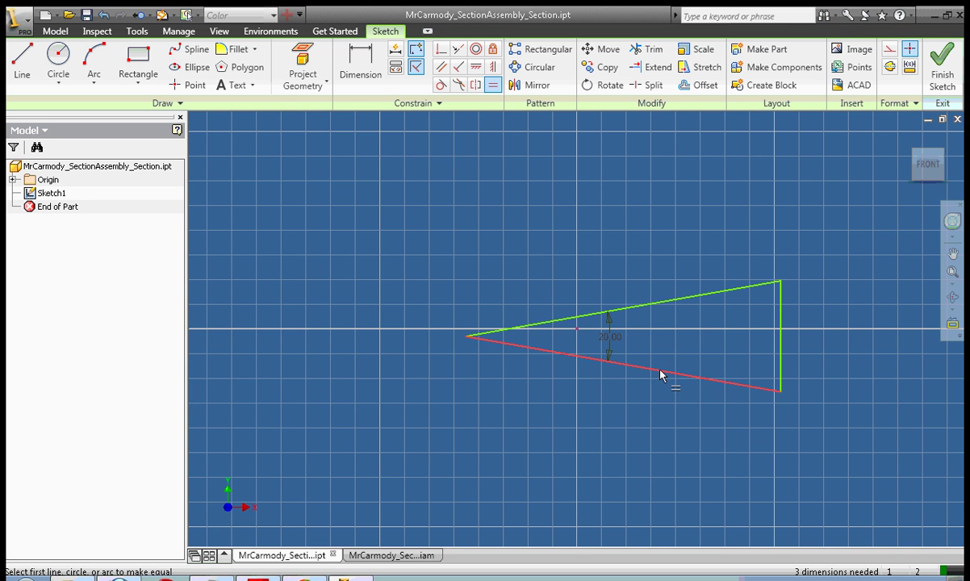
pyautogui.rightClick(566, 211)
pyautogui.click(614, 212)
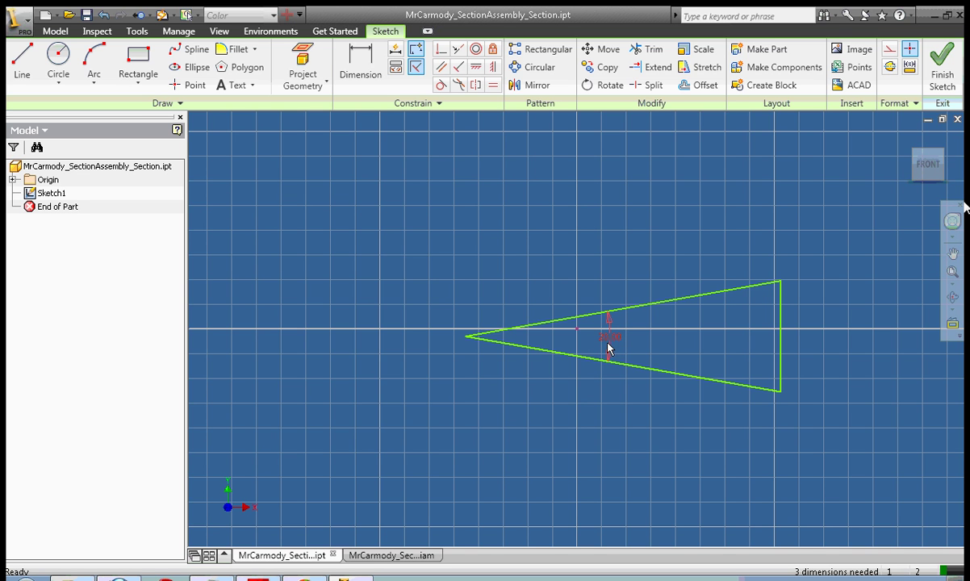
# Dimension the right vertical edge to 1 in
pyautogui.click(360, 80)
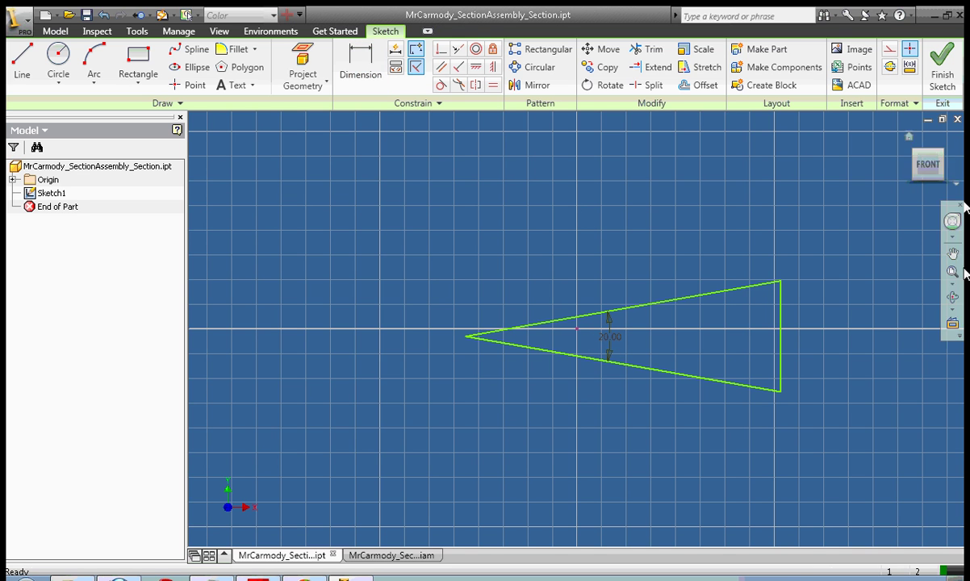
pyautogui.click(781, 371)
pyautogui.click(847, 335)
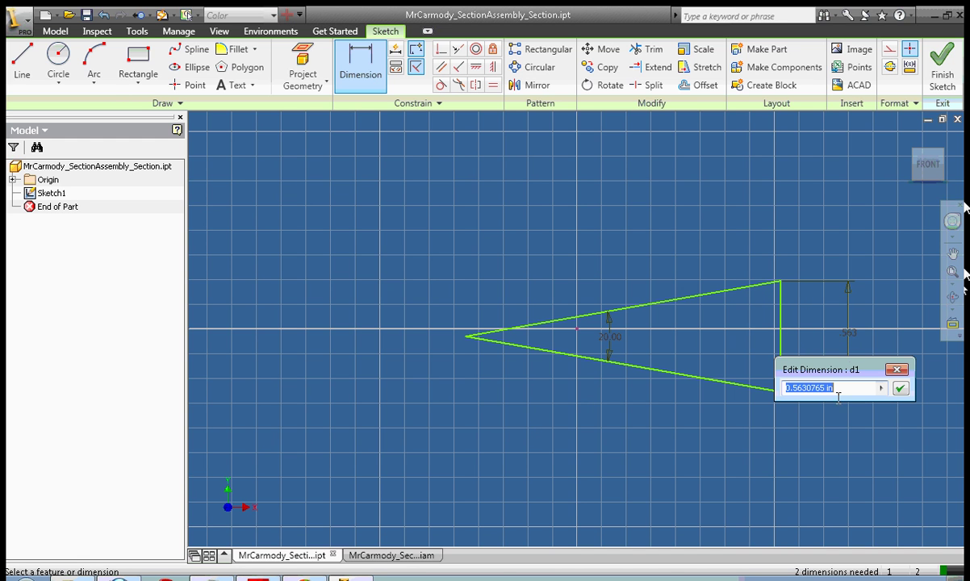
pyautogui.moveTo(827, 391); pyautogui.dragTo(795, 390)
pyautogui.press('BackSpace')
pyautogui.press('BackSpace')
pyautogui.press('BackSpace')
pyautogui.write('1')
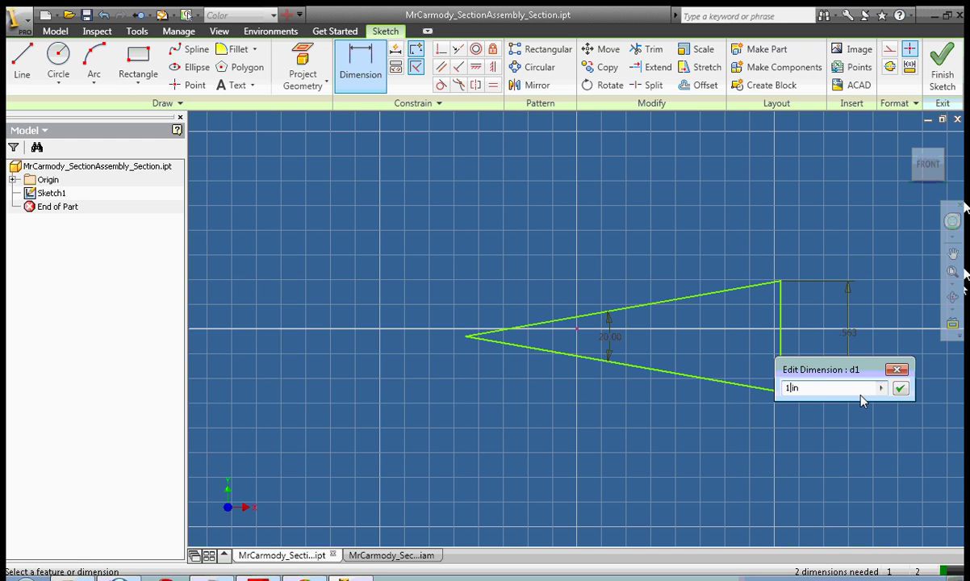
pyautogui.click(904, 391)
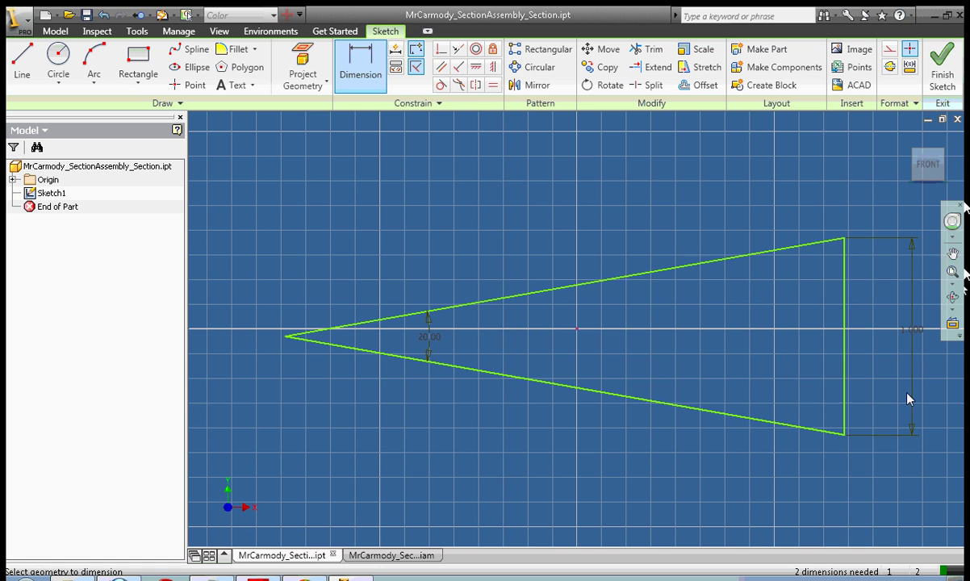
pyautogui.rightClick(686, 234)
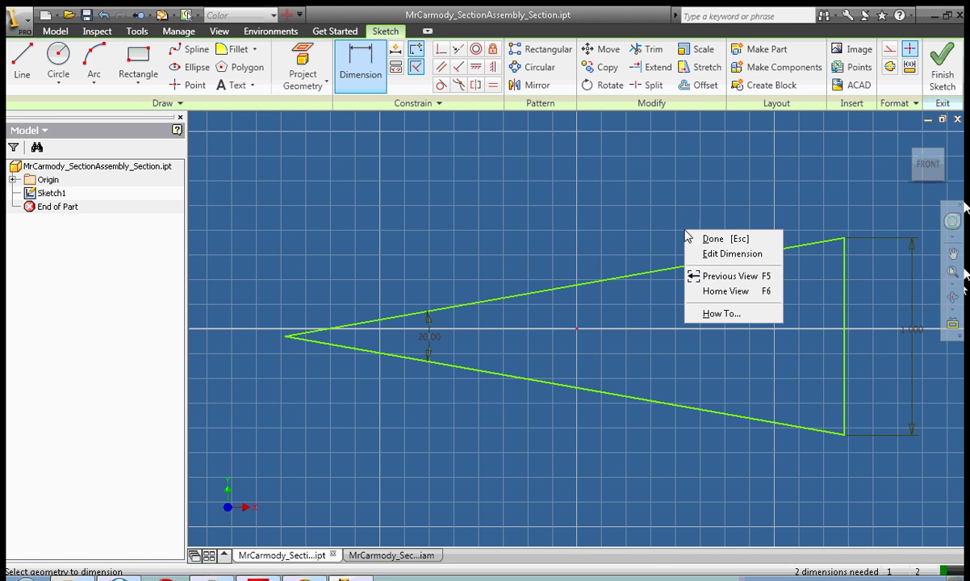
pyautogui.click(698, 239)
# Finish the sketch and begin extruding the triangle profile
pyautogui.rightClick(511, 219)
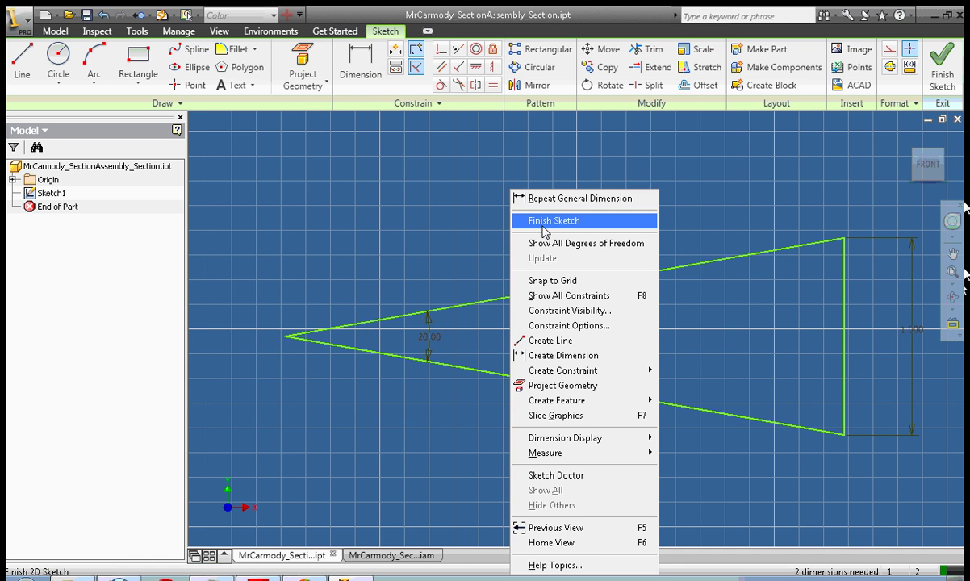
pyautogui.click(541, 222)
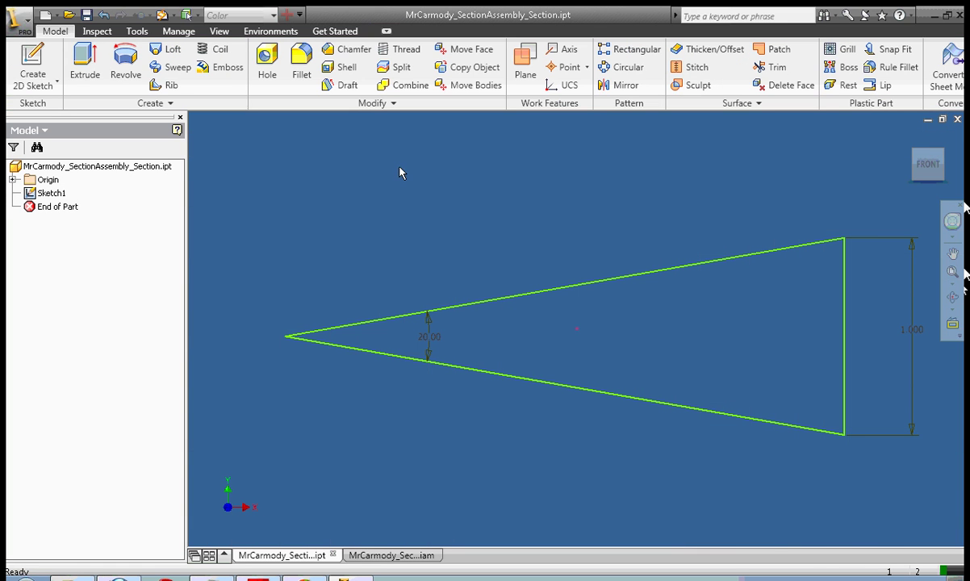
pyautogui.click(84, 63)
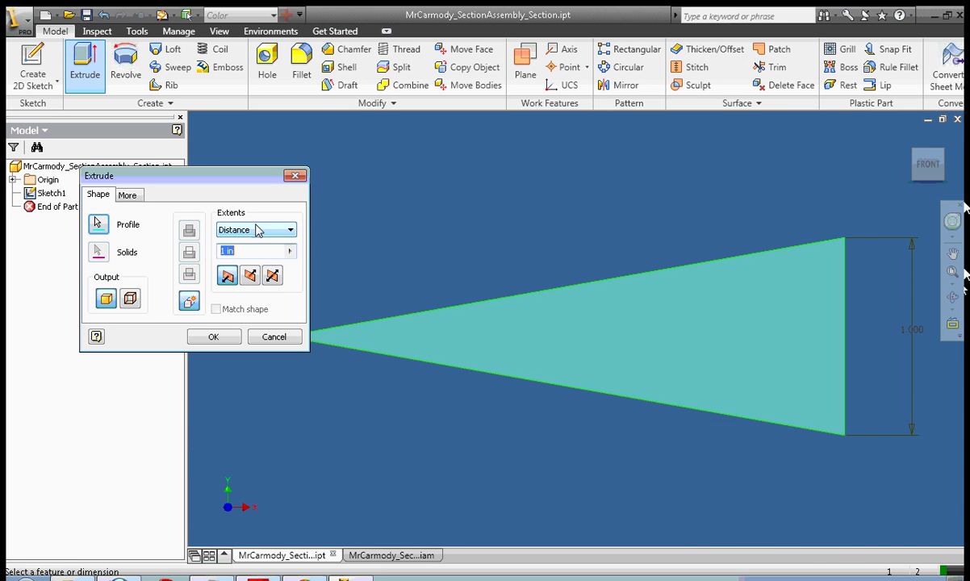
# Extrude the triangle 1 in into a wedge-shaped solid and view it in 3D
pyautogui.click(214, 338)
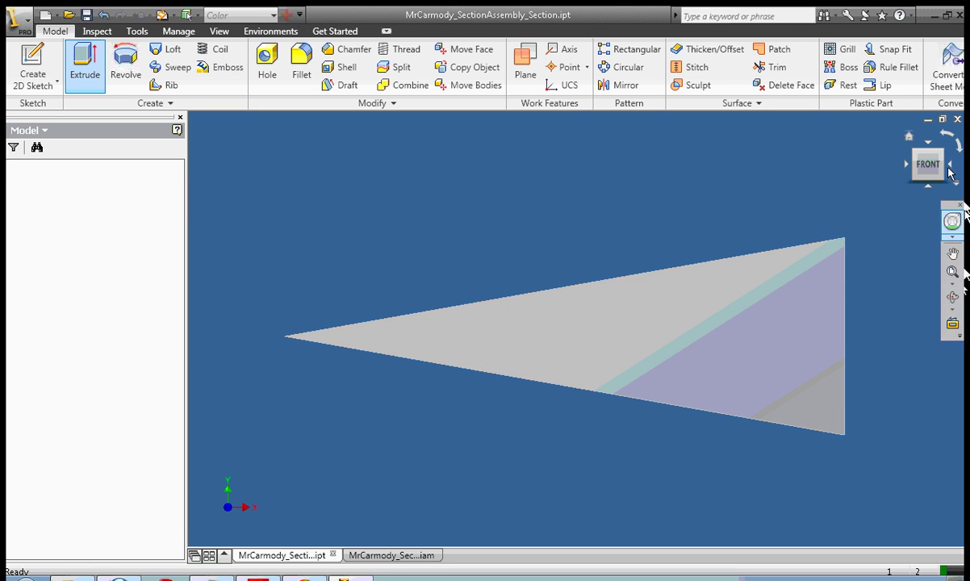
pyautogui.moveTo(919, 171)
pyautogui.mouseDown()
pyautogui.moveTo(874, 192)
pyautogui.moveTo(867, 165)
pyautogui.moveTo(871, 155)
pyautogui.moveTo(937, 160)
pyautogui.moveTo(928, 166)
pyautogui.mouseUp()
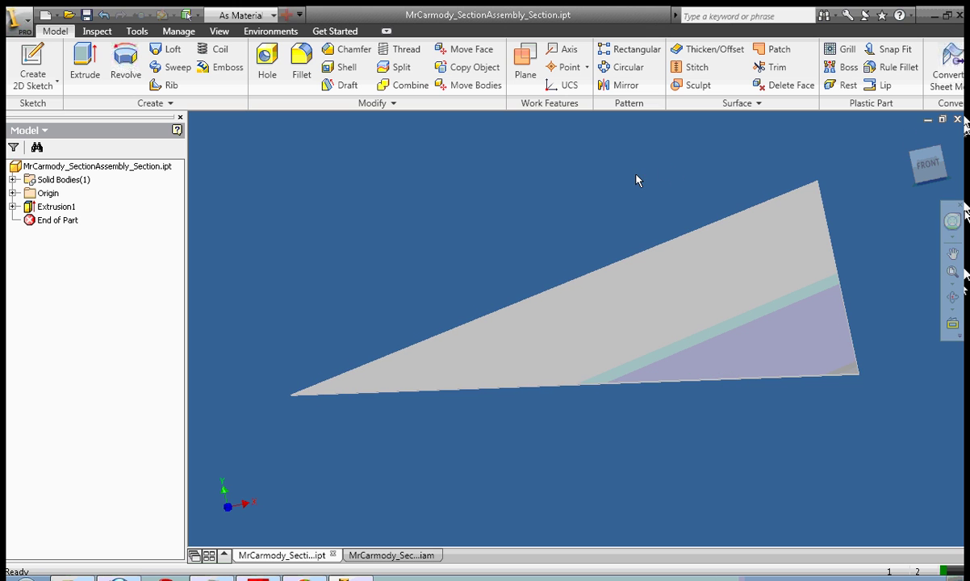
# Round the wedge's three front edges with 0.125 in fillets and save the part
pyautogui.click(301, 60)
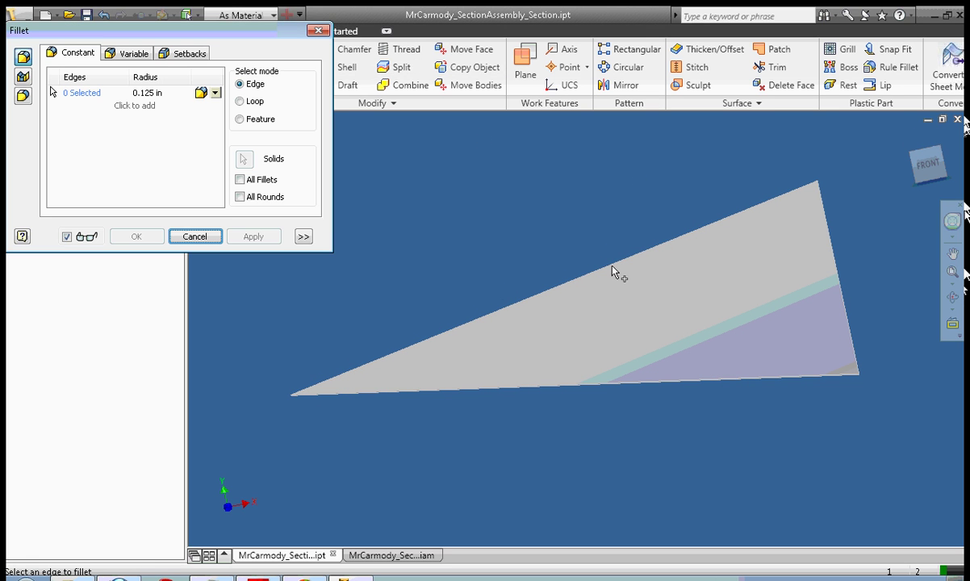
pyautogui.click(606, 268)
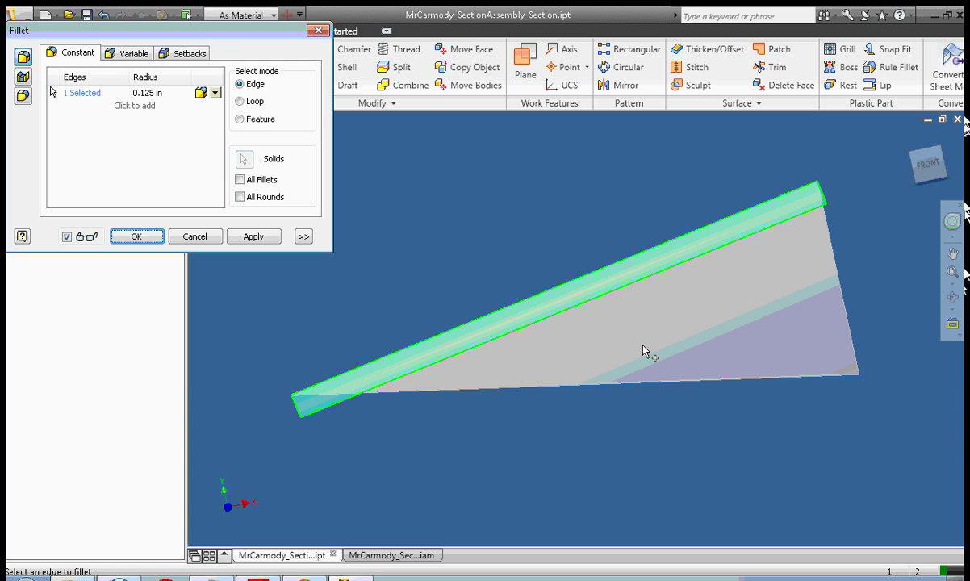
pyautogui.click(652, 386)
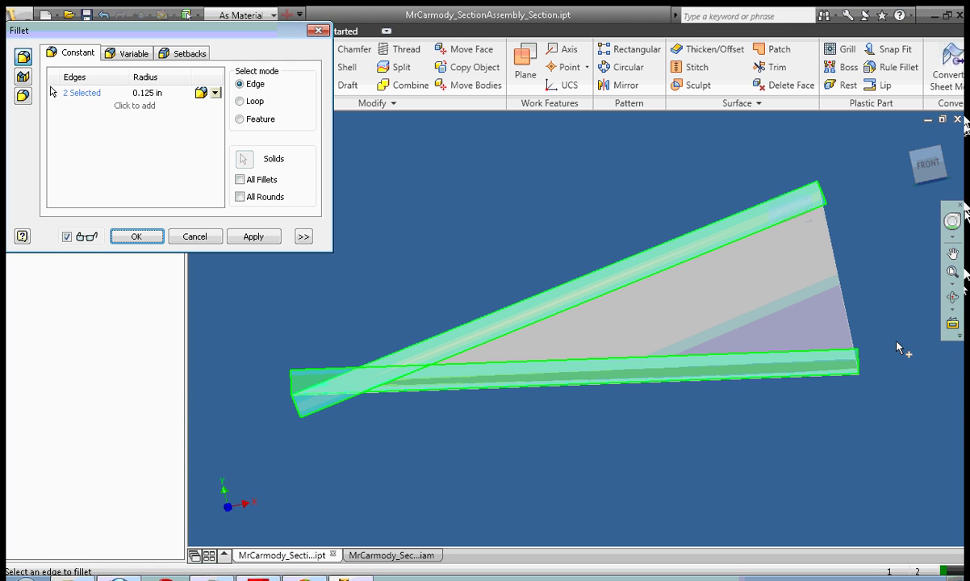
pyautogui.click(848, 313)
pyautogui.click(246, 237)
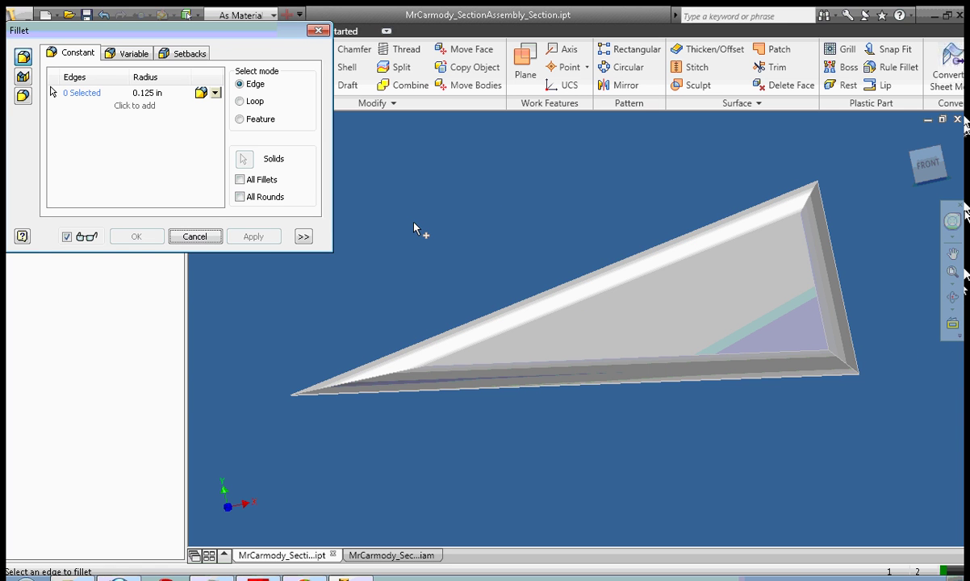
pyautogui.click(194, 235)
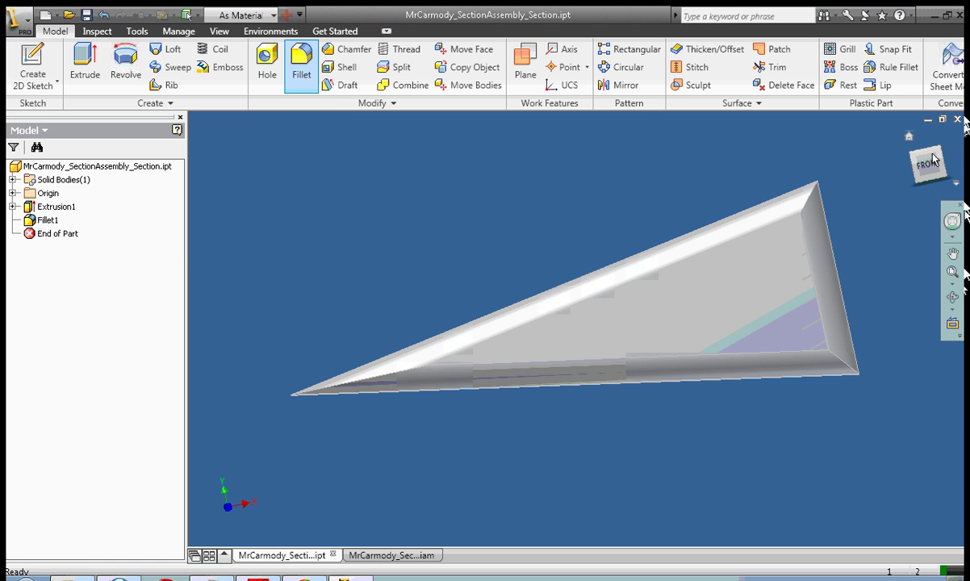
pyautogui.keyDown('shift'); pyautogui.moveTo(934, 162); pyautogui.dragTo(912, 236, button='middle'); pyautogui.keyUp('shift')
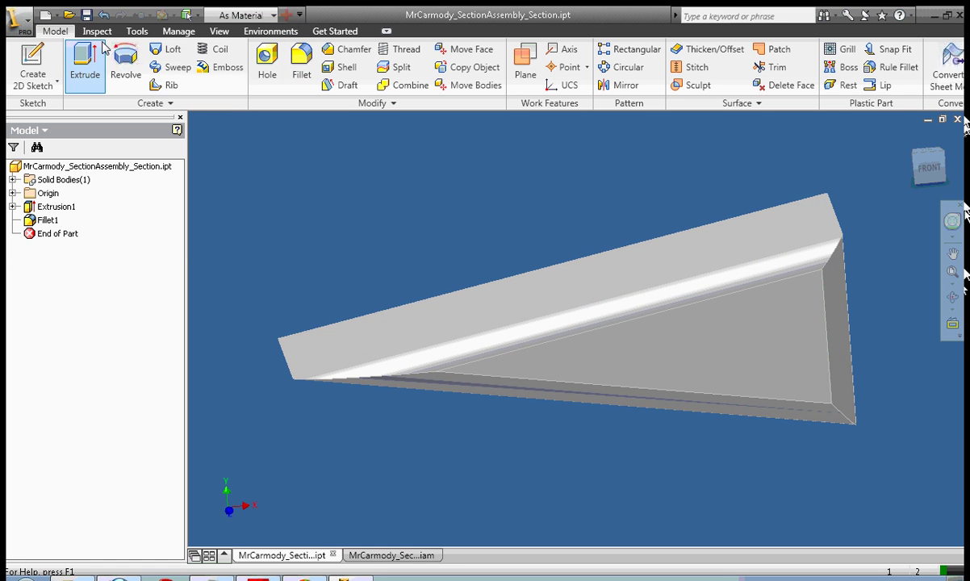
pyautogui.click(85, 14)
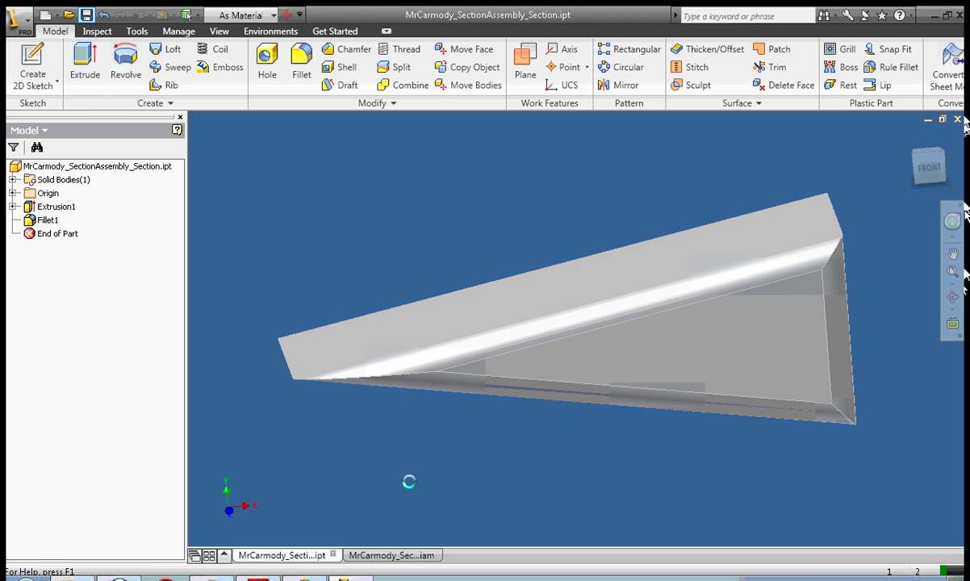
# Place SectionAssembly_Section.ipt into the assembly as its first component
pyautogui.click(419, 555)
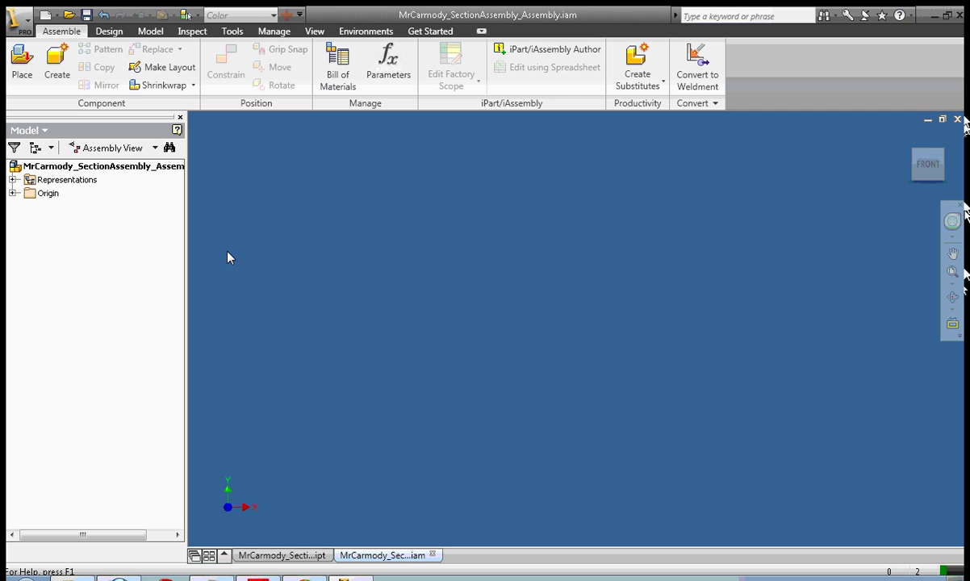
pyautogui.click(29, 66)
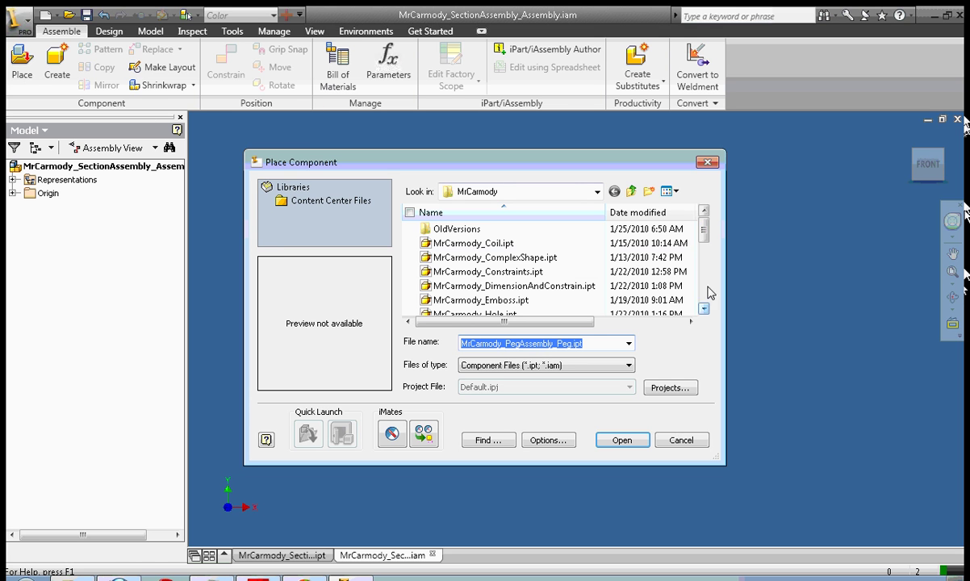
pyautogui.moveTo(704, 233); pyautogui.dragTo(717, 305)
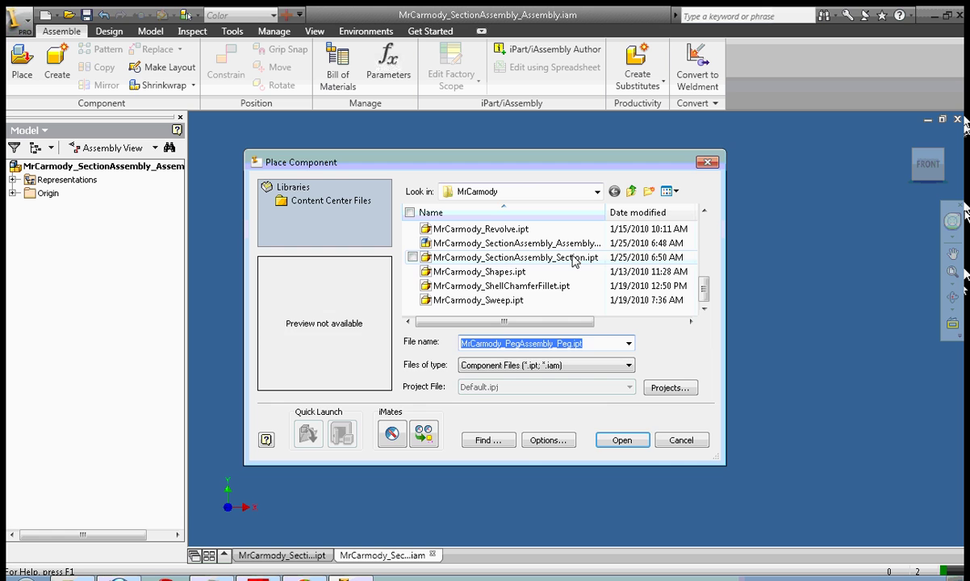
pyautogui.click(541, 257)
pyautogui.click(638, 443)
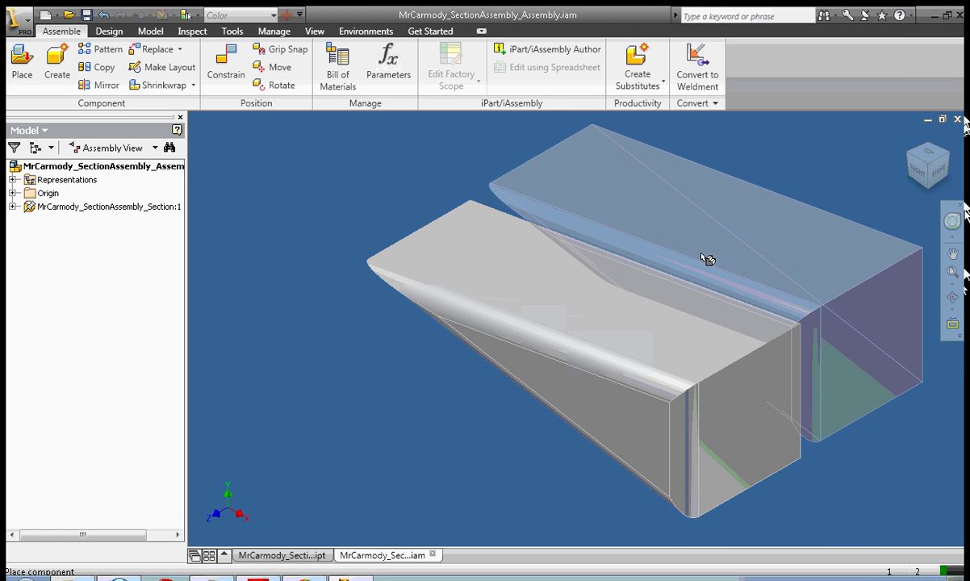
# Place two more copies of the section part in the assembly
pyautogui.click(779, 228)
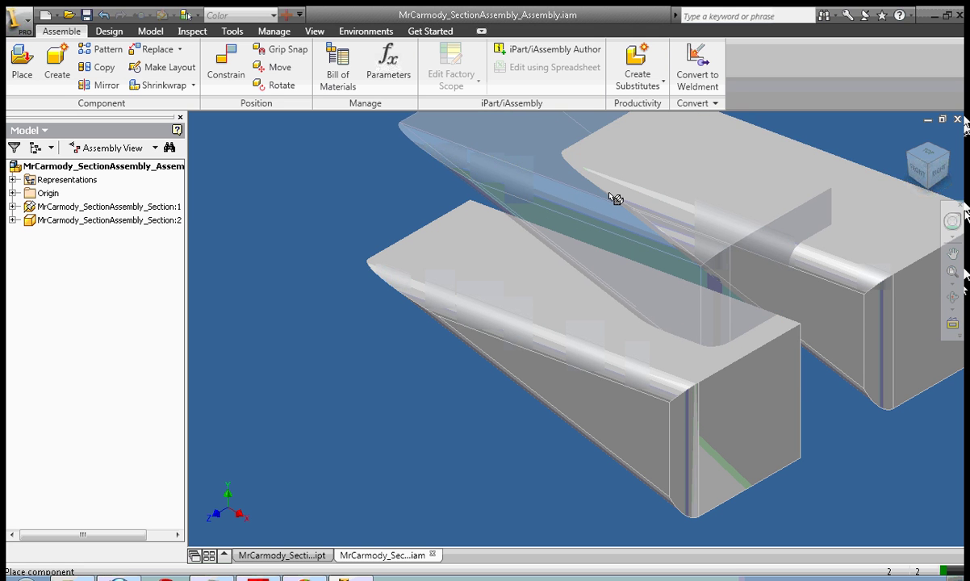
pyautogui.click(612, 198)
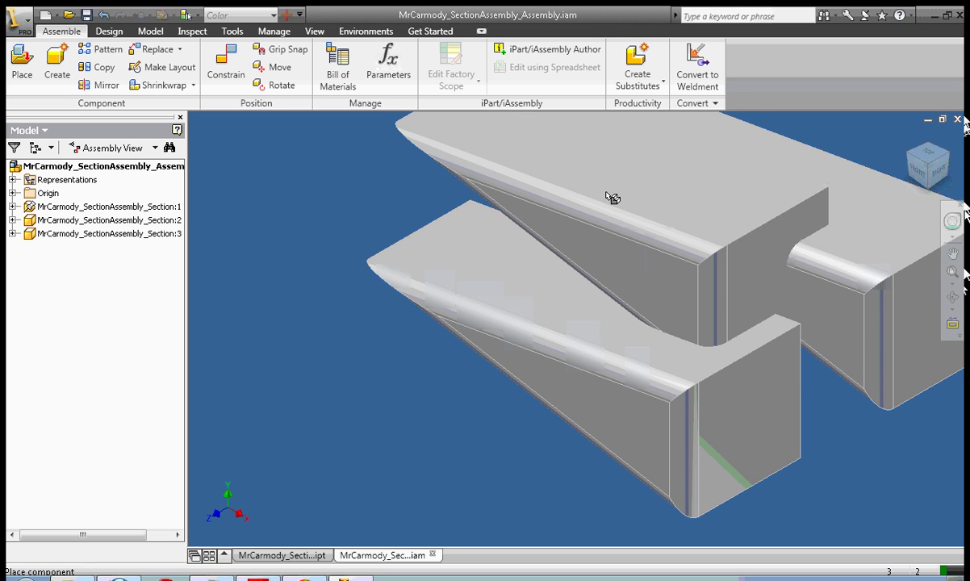
pyautogui.rightClick(749, 196)
pyautogui.click(791, 200)
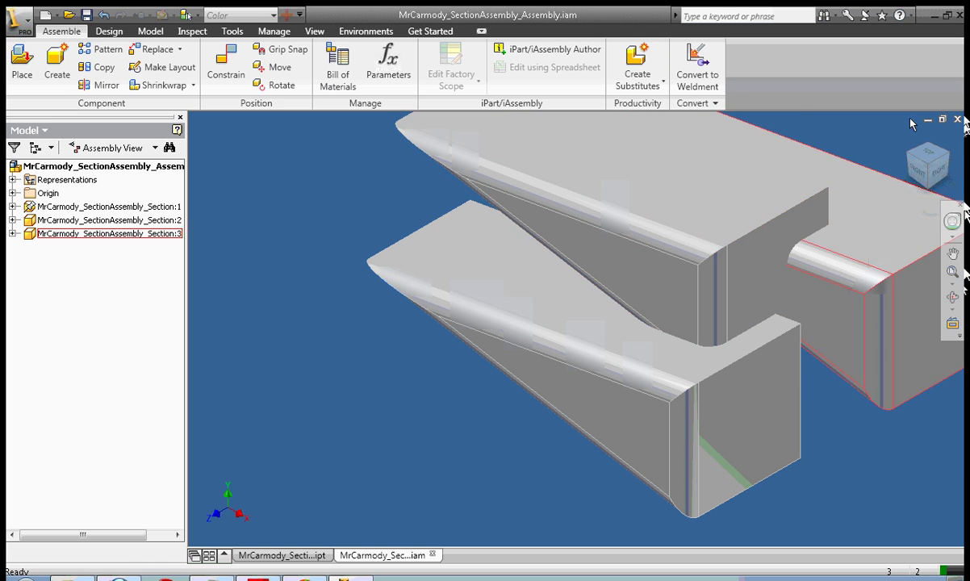
# Zoom out to fit all three parts and drag Section:2 and Section:3 apart
pyautogui.click(949, 285)
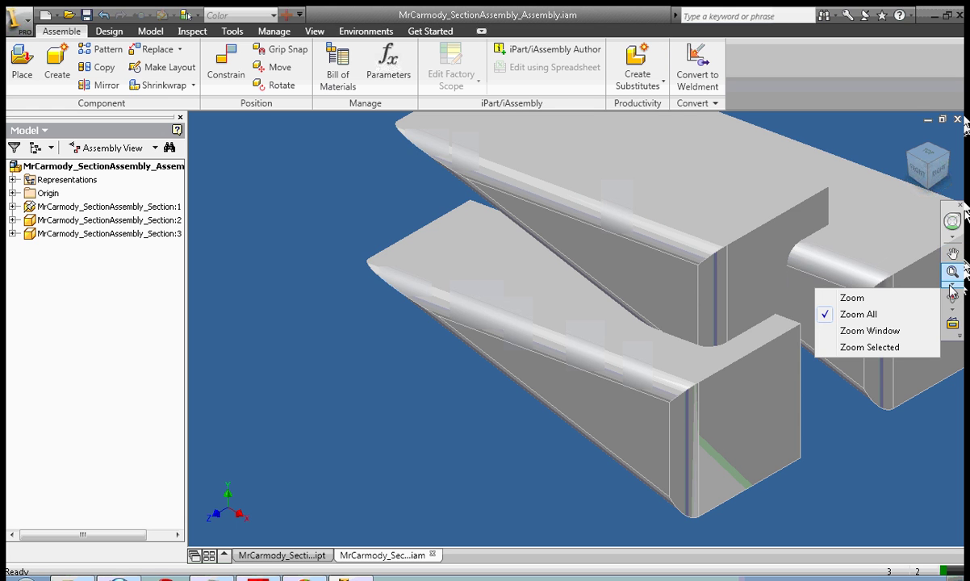
pyautogui.click(852, 298)
pyautogui.moveTo(787, 284); pyautogui.dragTo(776, 224)
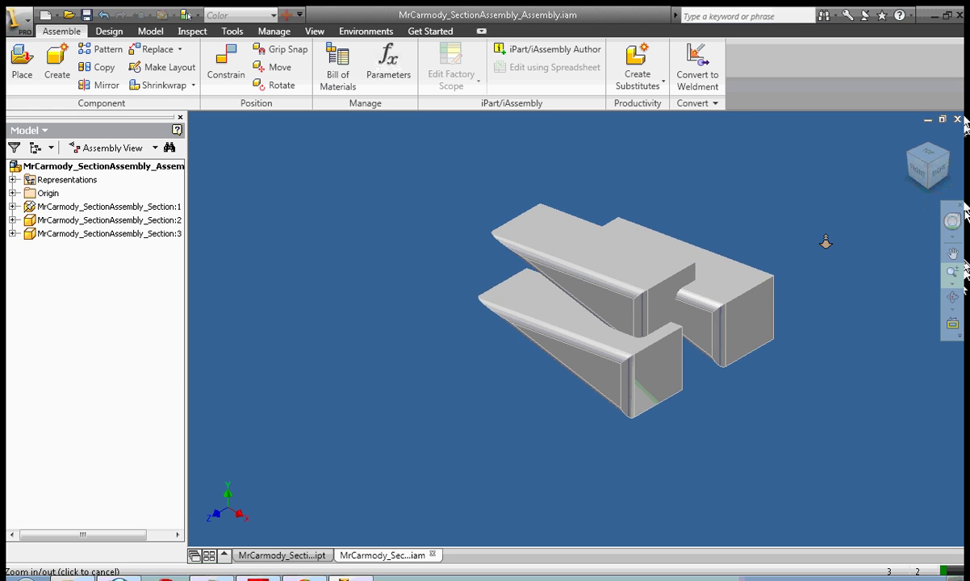
pyautogui.rightClick(894, 177)
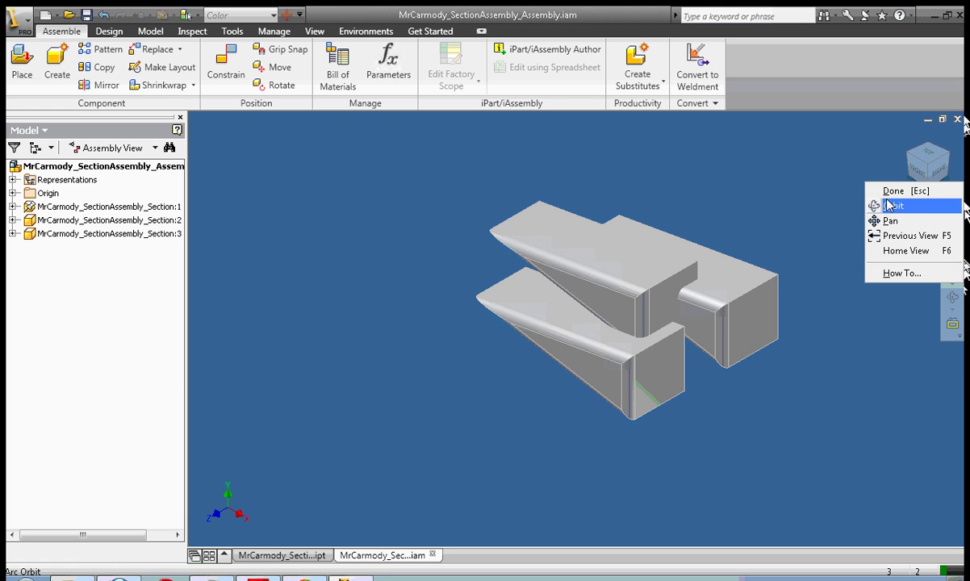
pyautogui.click(848, 178)
pyautogui.moveTo(628, 278); pyautogui.dragTo(805, 217)
pyautogui.moveTo(771, 277); pyautogui.dragTo(888, 396)
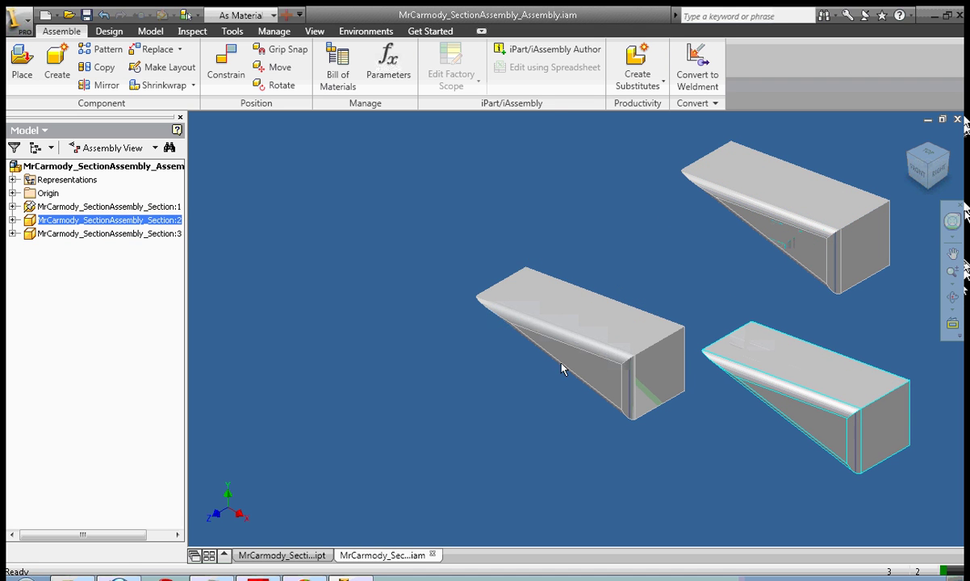
pyautogui.click(604, 303)
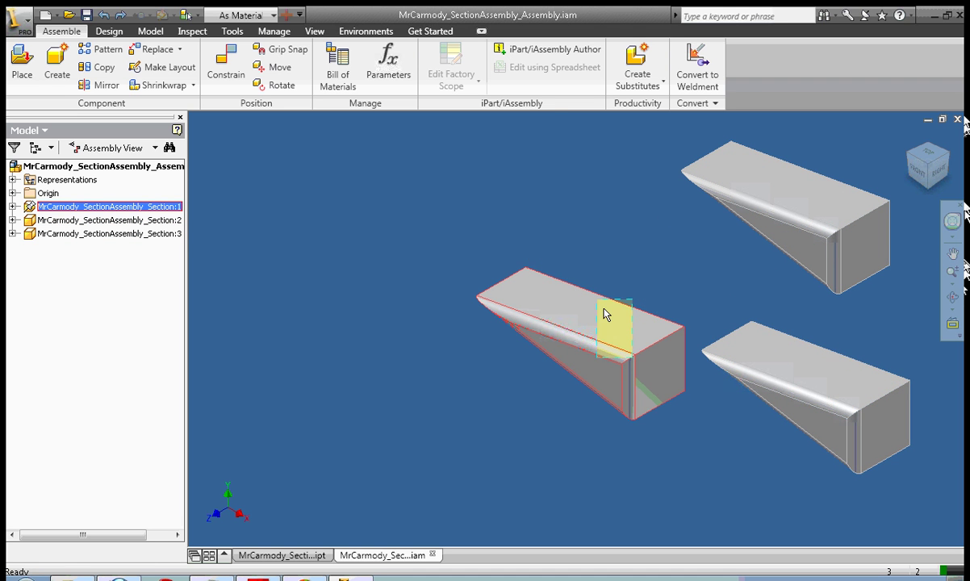
pyautogui.moveTo(826, 401); pyautogui.dragTo(830, 368)
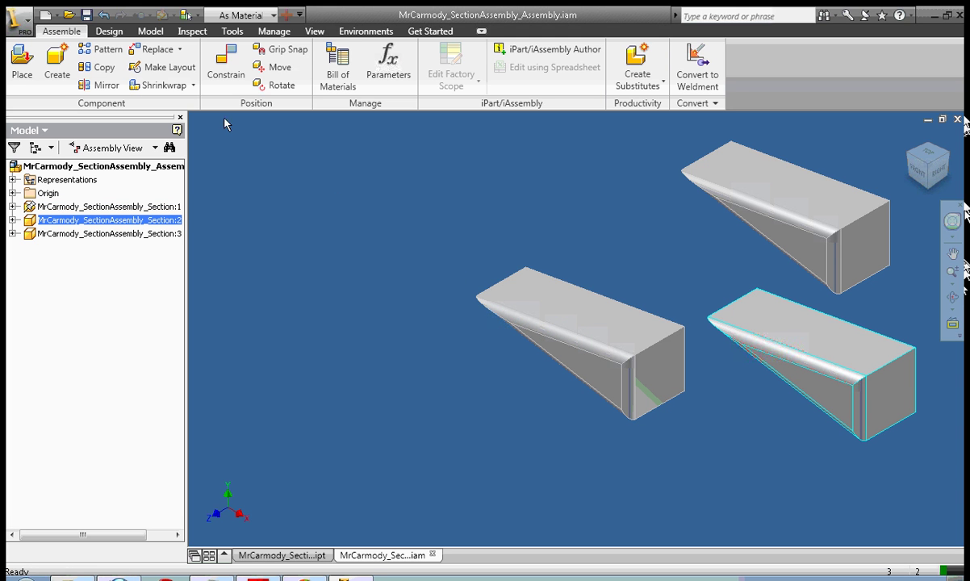
# Open the Place Constraint dialog with the Constrain command
pyautogui.click(246, 79)
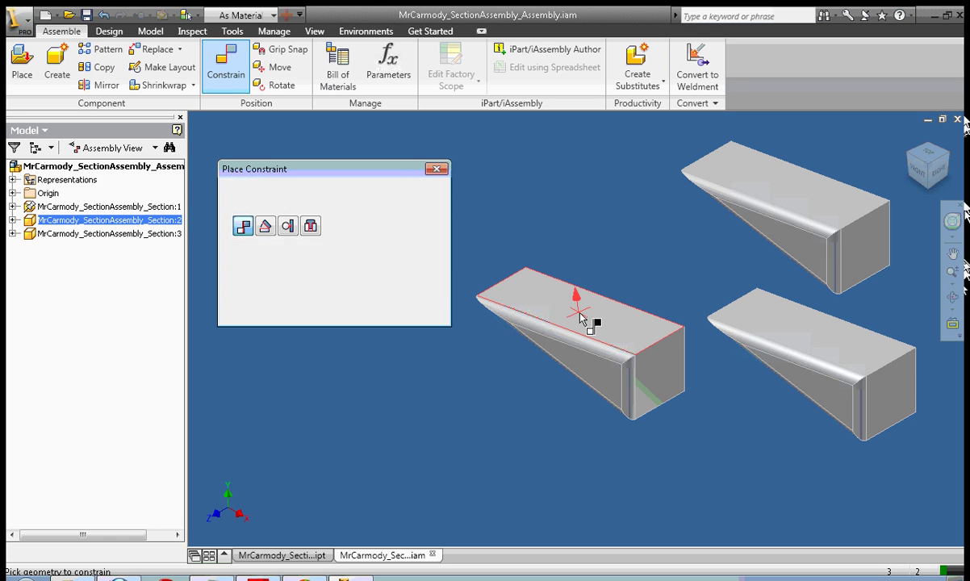
# Mate the top face of one section part to the matching face of the other part
pyautogui.click(580, 317)
pyautogui.moveTo(920, 174)
pyautogui.mouseDown()
pyautogui.moveTo(926, 496)
pyautogui.moveTo(935, 461)
pyautogui.moveTo(898, 362)
pyautogui.mouseUp()
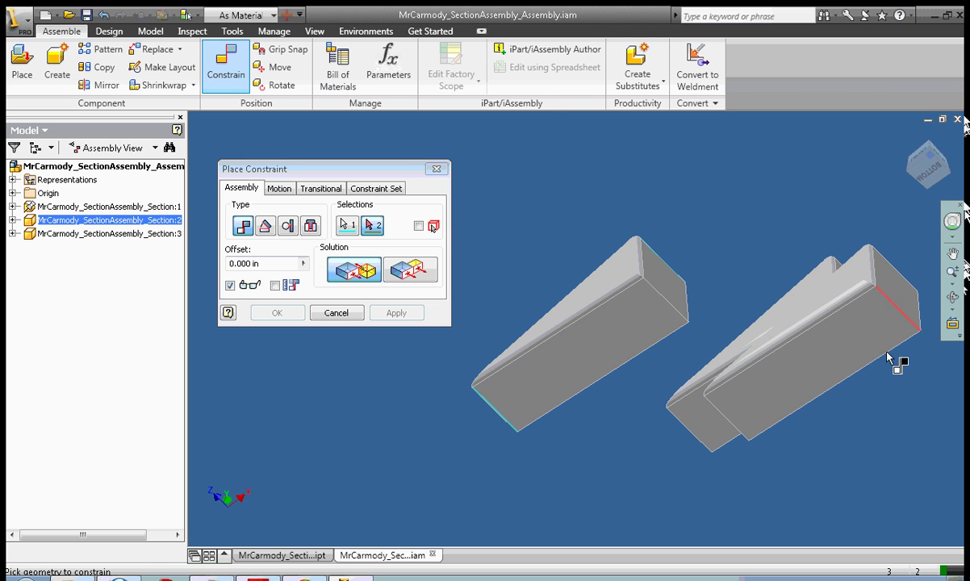
pyautogui.click(813, 360)
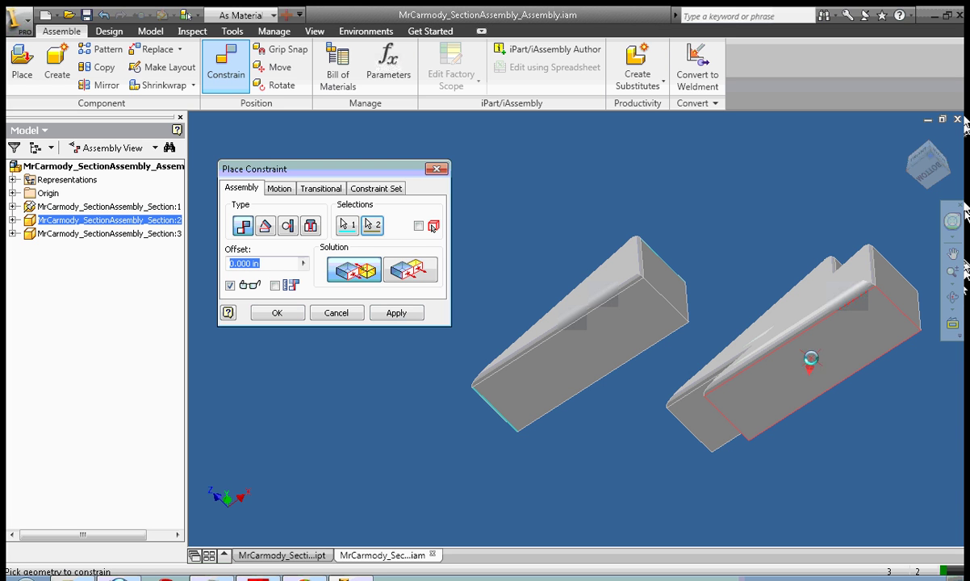
pyautogui.click(933, 179)
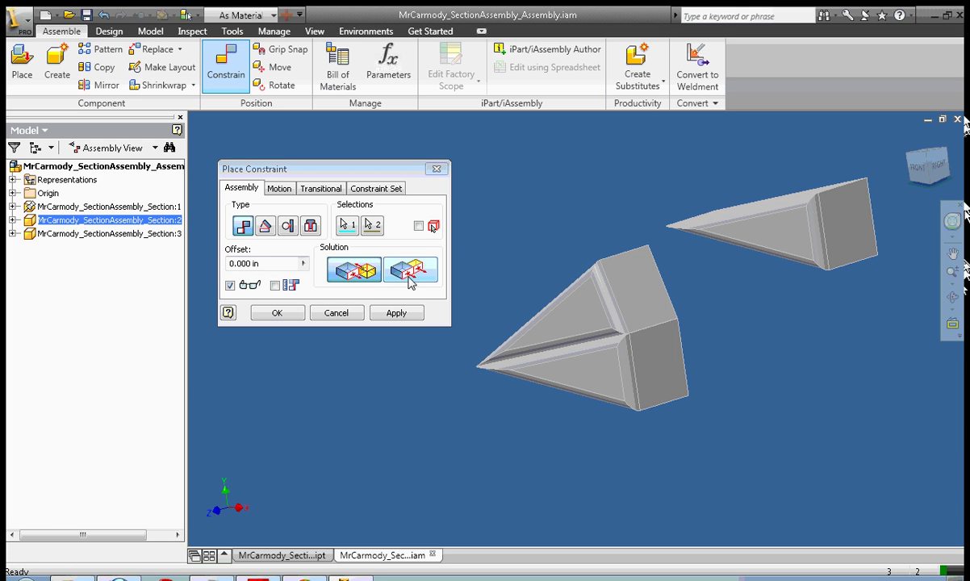
pyautogui.click(397, 314)
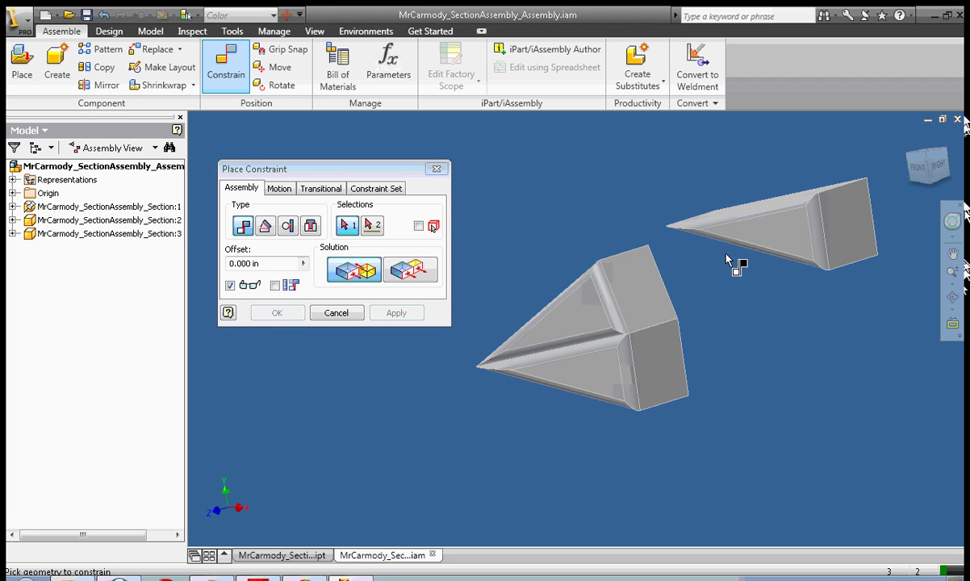
# Cancel the unfinished constraint in the Place Constraint dialog
pyautogui.moveTo(334, 173); pyautogui.dragTo(299, 138)
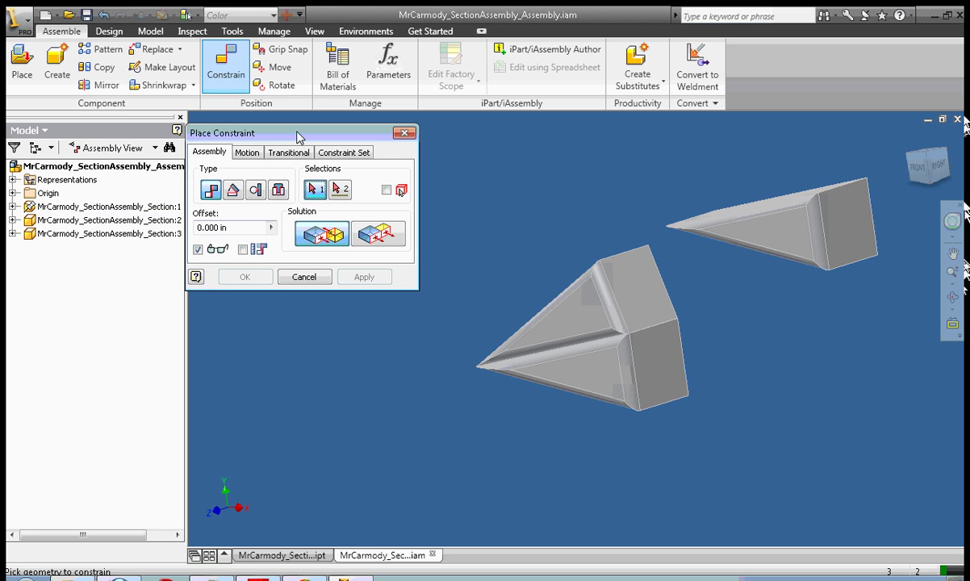
pyautogui.click(574, 323)
pyautogui.click(318, 279)
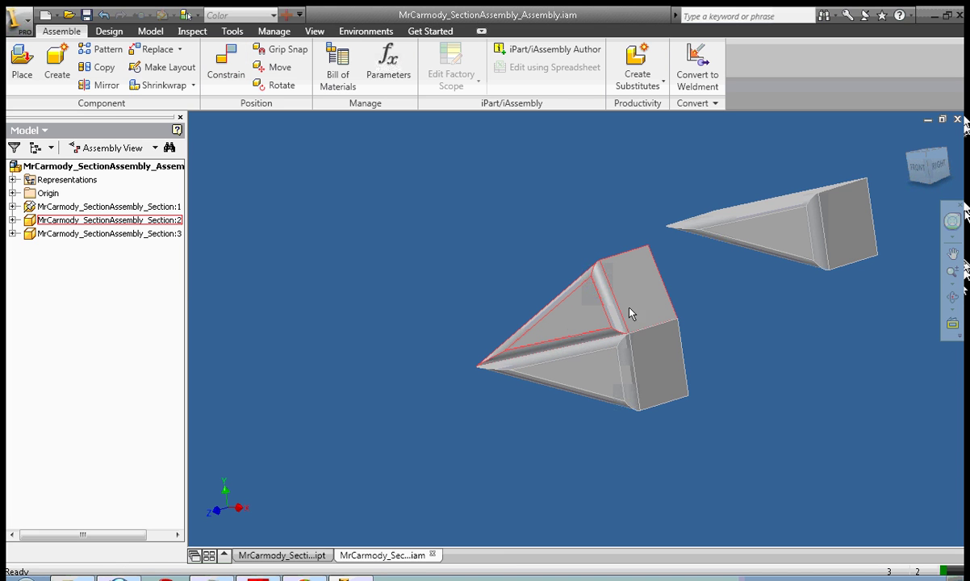
# Drag Section:2 over beside the other section, then return to the front view
pyautogui.moveTo(631, 314); pyautogui.dragTo(580, 321)
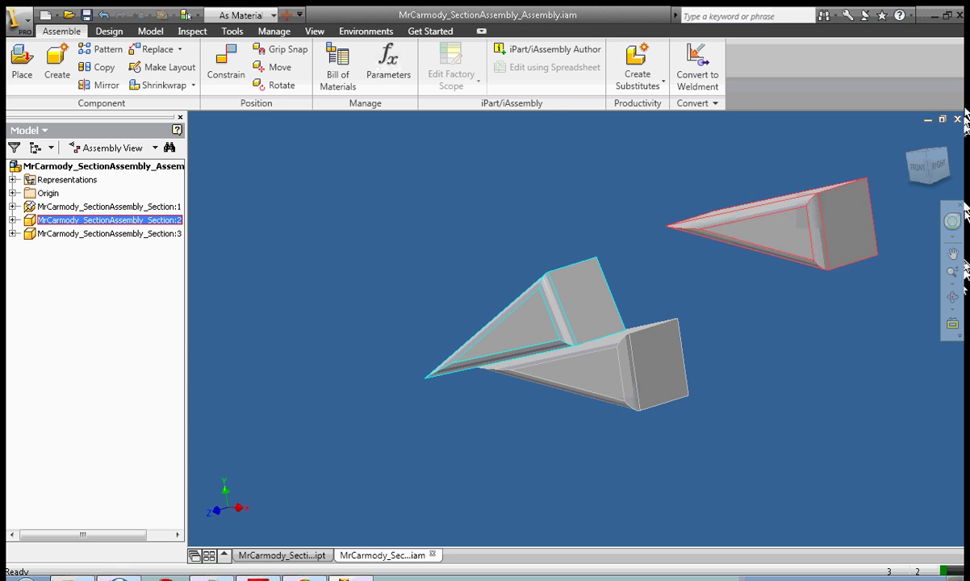
pyautogui.click(863, 152)
pyautogui.moveTo(938, 167)
pyautogui.mouseDown()
pyautogui.moveTo(787, 374)
pyautogui.moveTo(783, 342)
pyautogui.mouseUp()
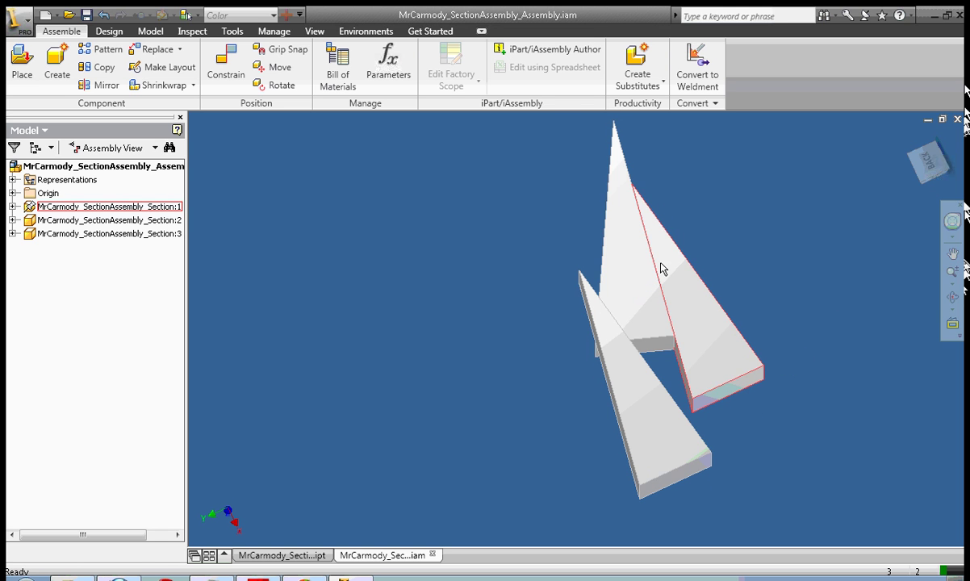
pyautogui.moveTo(628, 283)
pyautogui.mouseDown()
pyautogui.moveTo(634, 329)
pyautogui.moveTo(646, 298)
pyautogui.moveTo(640, 334)
pyautogui.moveTo(678, 317)
pyautogui.mouseUp()
pyautogui.moveTo(927, 162)
pyautogui.mouseDown()
pyautogui.moveTo(892, 182)
pyautogui.moveTo(922, 170)
pyautogui.moveTo(843, 153)
pyautogui.moveTo(868, 154)
pyautogui.mouseUp()
pyautogui.moveTo(412, 317); pyautogui.dragTo(652, 340)
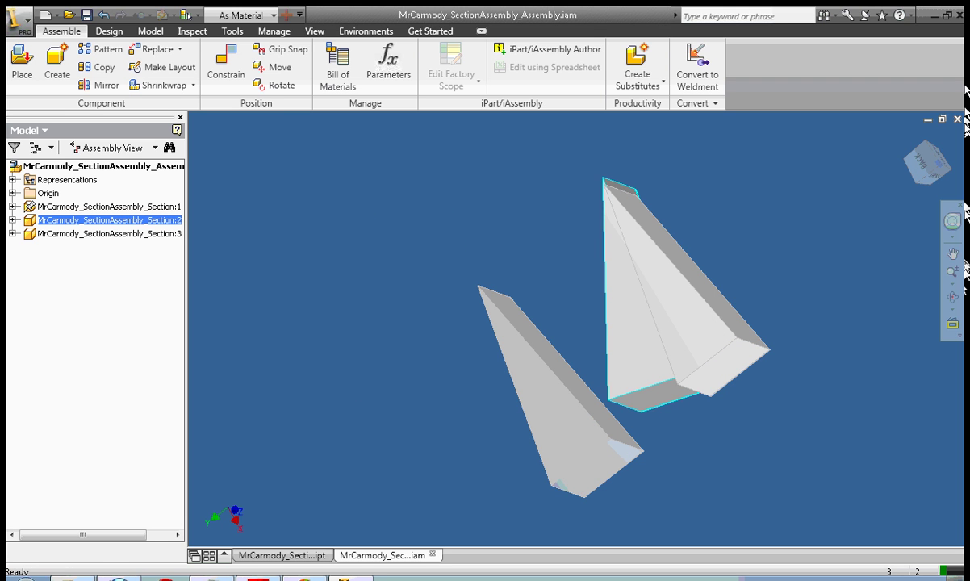
pyautogui.moveTo(930, 176)
pyautogui.mouseDown()
pyautogui.moveTo(927, 165)
pyautogui.moveTo(907, 514)
pyautogui.mouseUp()
pyautogui.moveTo(907, 514)
pyautogui.keyDown('shift'); pyautogui.mouseDown(button='middle')
pyautogui.moveTo(855, 372)
pyautogui.moveTo(886, 381)
pyautogui.moveTo(745, 282)
pyautogui.mouseUp(button='middle'); pyautogui.keyUp('shift')
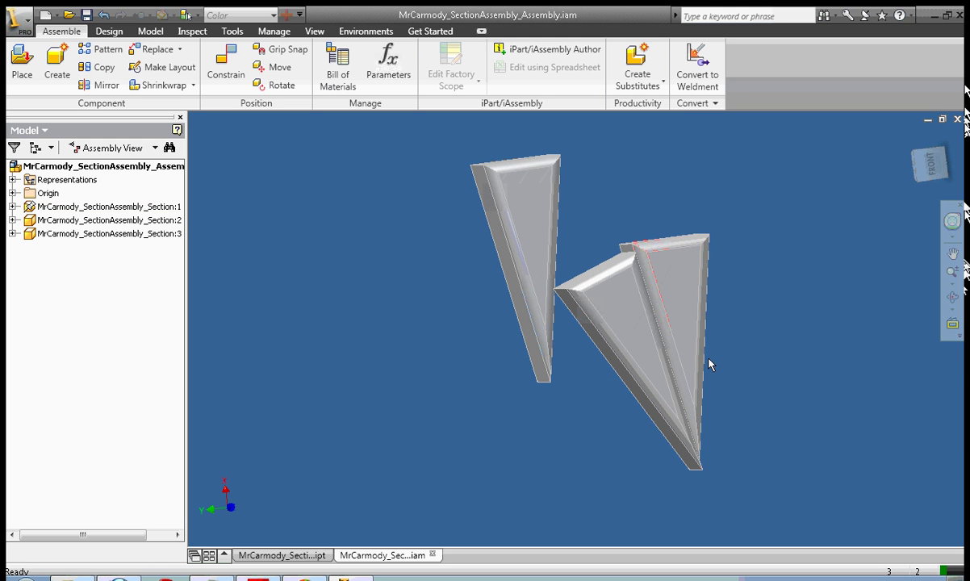
# Apply a Mate constraint with the Flush solution between the two sections' triangular faces
pyautogui.click(224, 75)
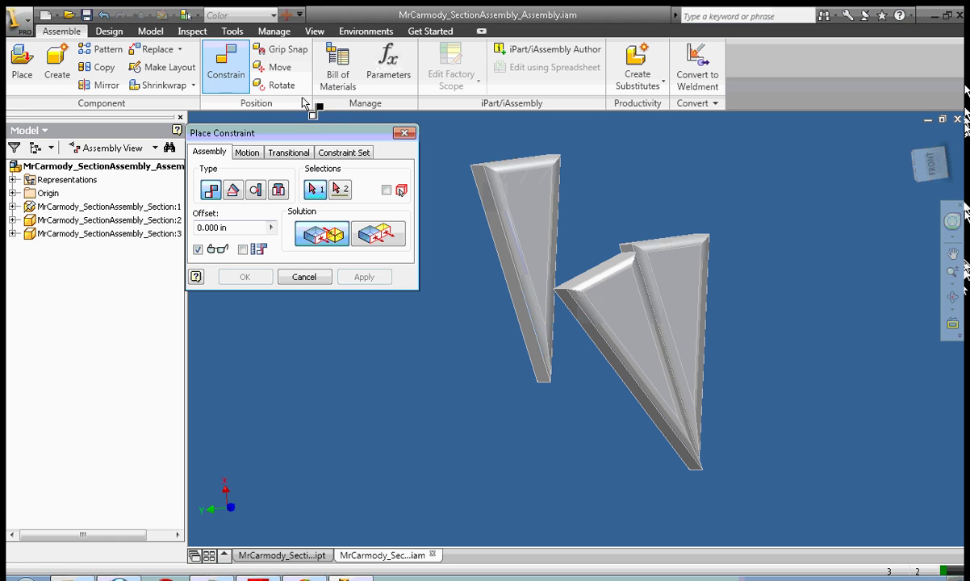
pyautogui.click(378, 234)
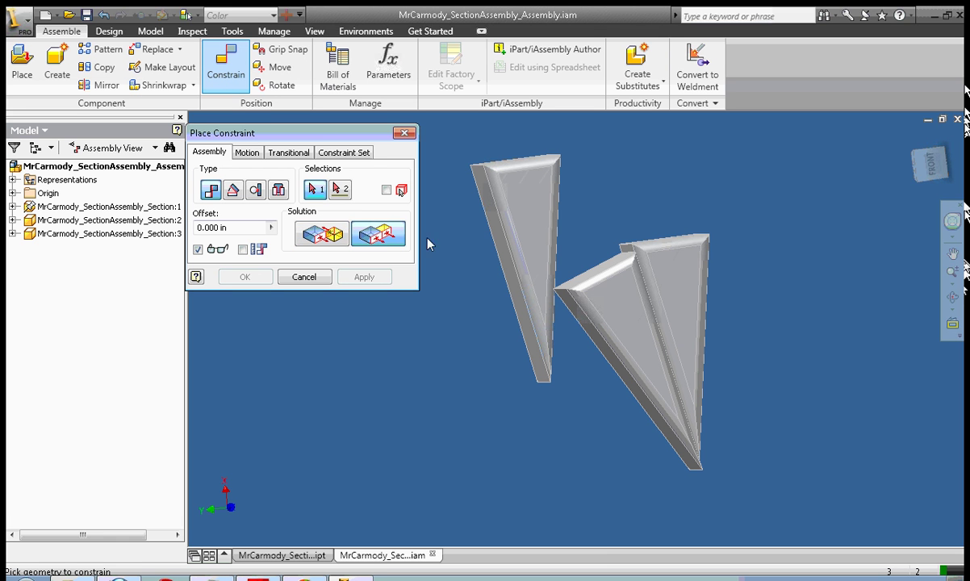
pyautogui.click(628, 318)
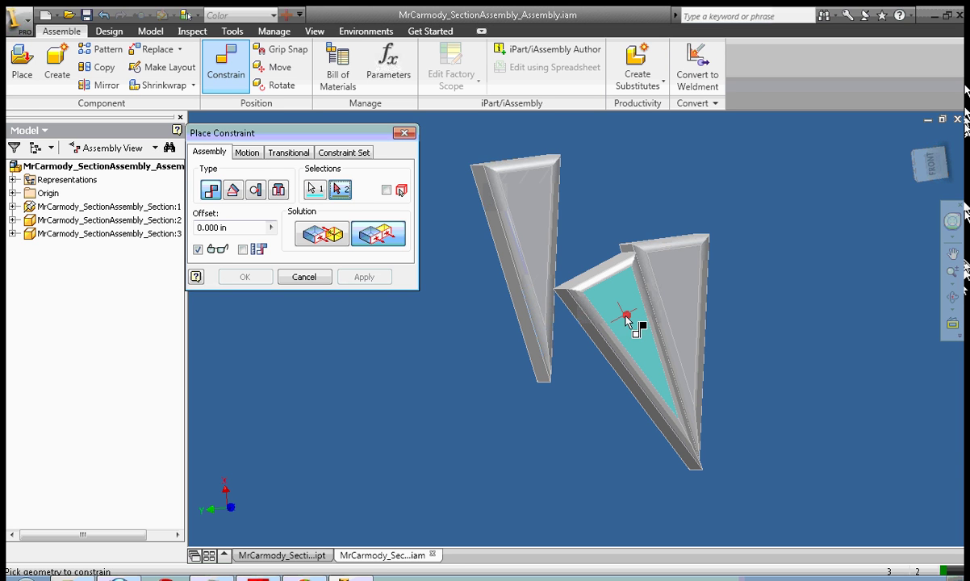
pyautogui.click(680, 296)
pyautogui.click(376, 279)
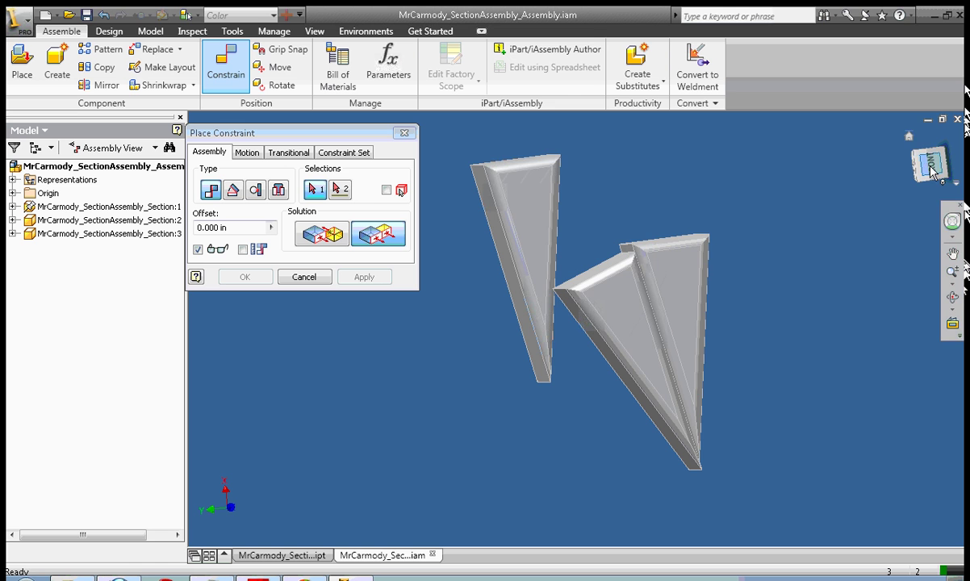
pyautogui.moveTo(898, 165)
pyautogui.mouseDown()
pyautogui.moveTo(935, 233)
pyautogui.moveTo(900, 267)
pyautogui.mouseUp()
pyautogui.press('Escape')
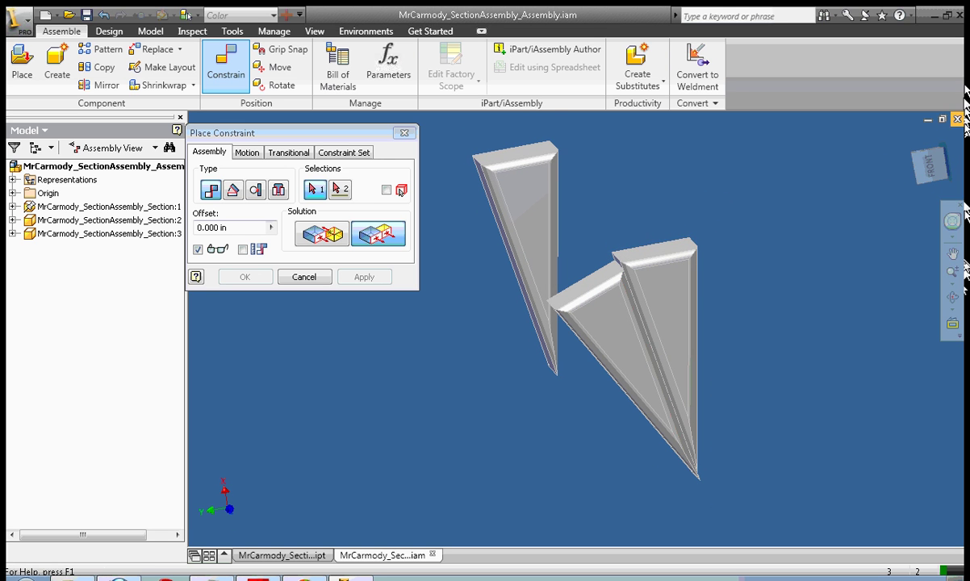
pyautogui.moveTo(908, 162)
pyautogui.mouseDown()
pyautogui.moveTo(932, 201)
pyautogui.moveTo(875, 185)
pyautogui.moveTo(895, 169)
pyautogui.moveTo(946, 167)
pyautogui.moveTo(888, 156)
pyautogui.moveTo(928, 160)
pyautogui.mouseUp()
# Zoom in on the lower sections, cancel the pending constraint, and nudge Section:2
pyautogui.click(950, 271)
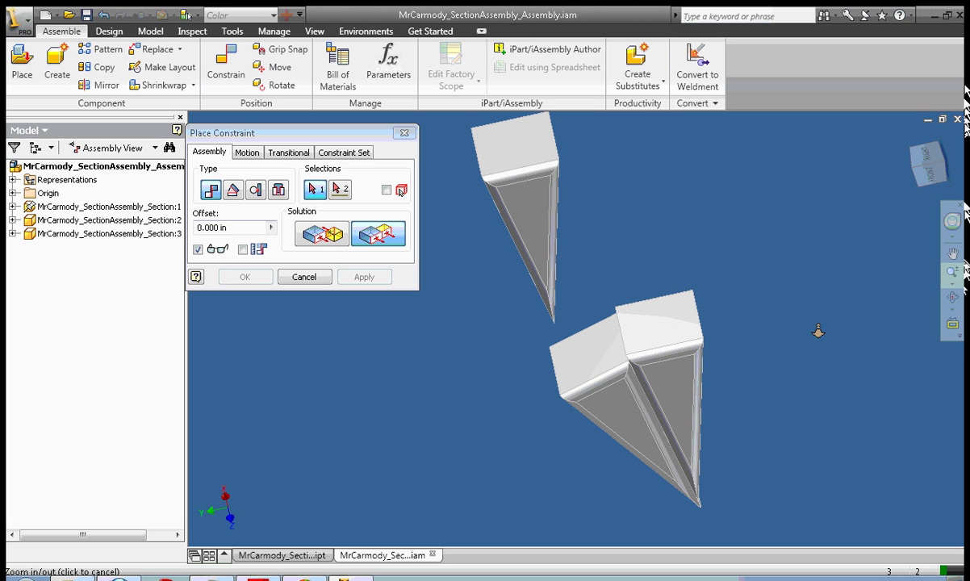
pyautogui.moveTo(720, 367); pyautogui.dragTo(661, 447)
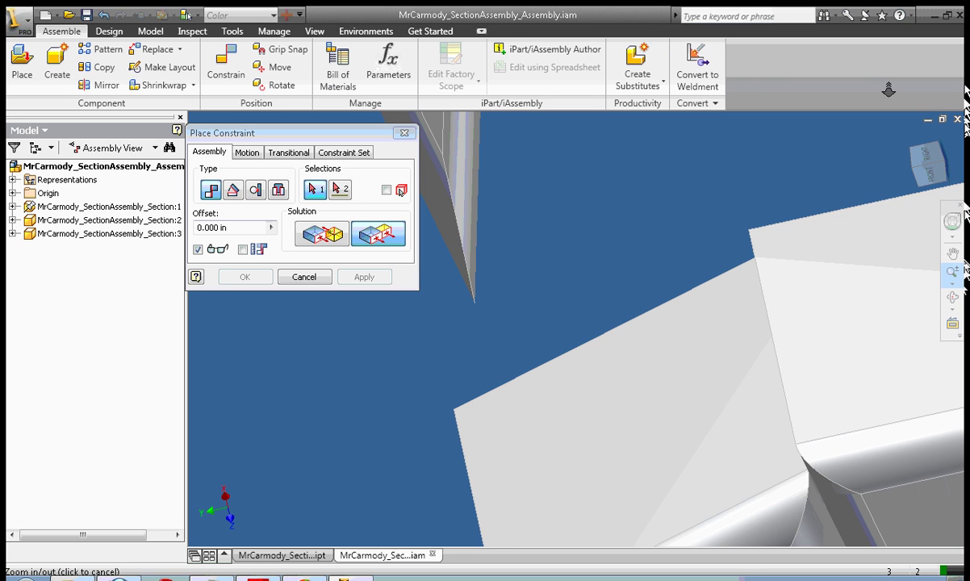
pyautogui.rightClick(804, 155)
pyautogui.click(824, 165)
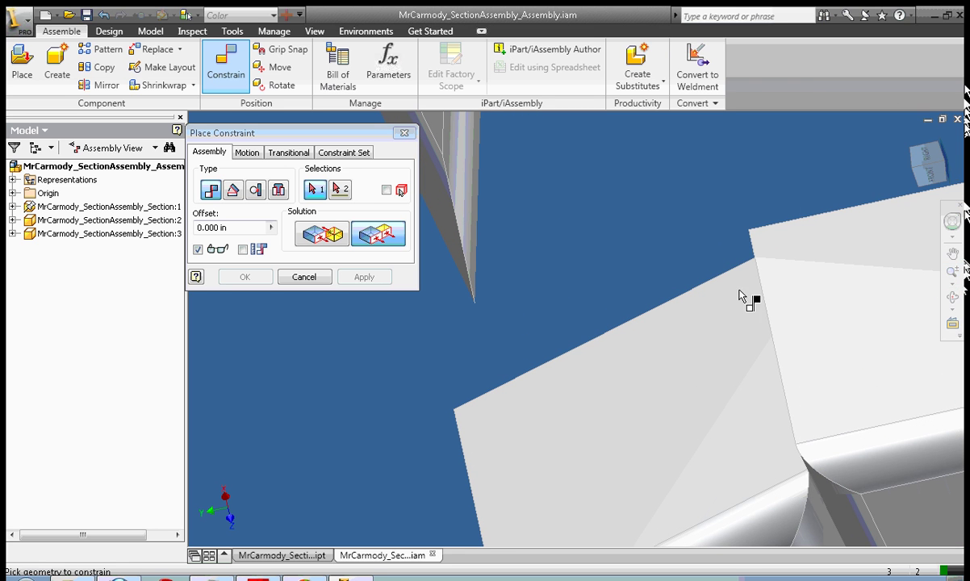
pyautogui.click(686, 404)
pyautogui.click(304, 277)
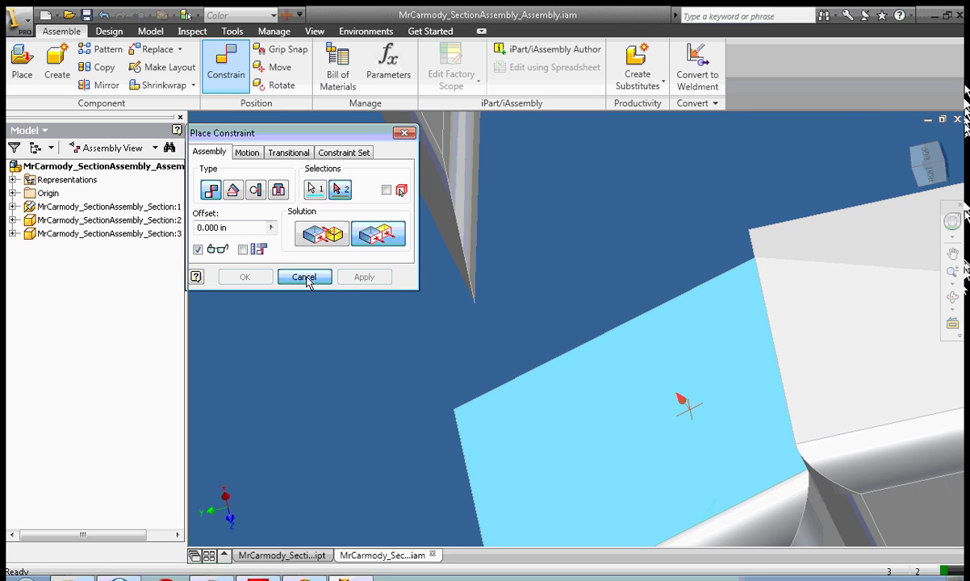
pyautogui.click(649, 373)
pyautogui.moveTo(650, 374)
pyautogui.mouseDown()
pyautogui.moveTo(637, 383)
pyautogui.moveTo(654, 492)
pyautogui.moveTo(643, 501)
pyautogui.moveTo(621, 414)
pyautogui.mouseUp()
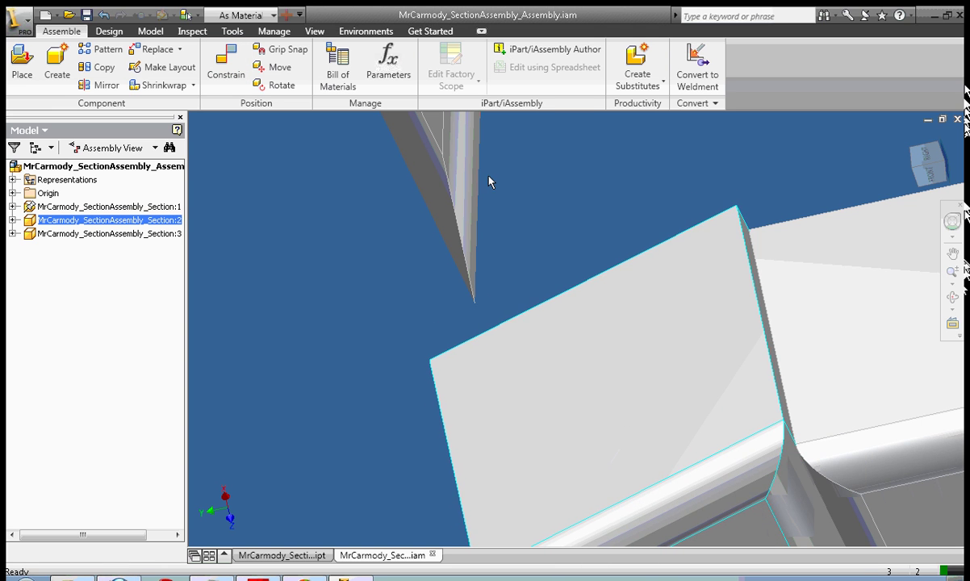
# Mate Section:2's edge to Section:1's adjoining edge, then fit the assembly in front view
pyautogui.click(218, 77)
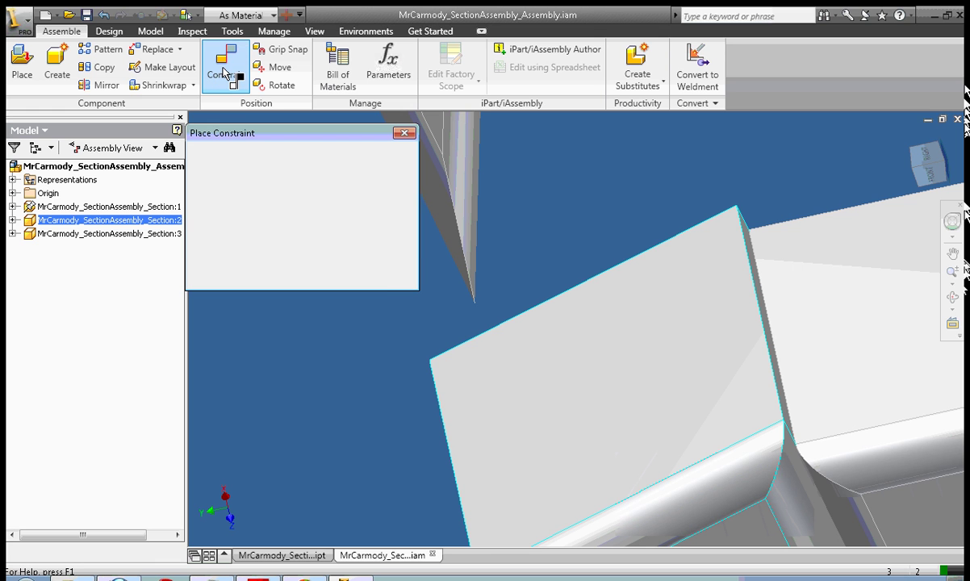
pyautogui.click(758, 294)
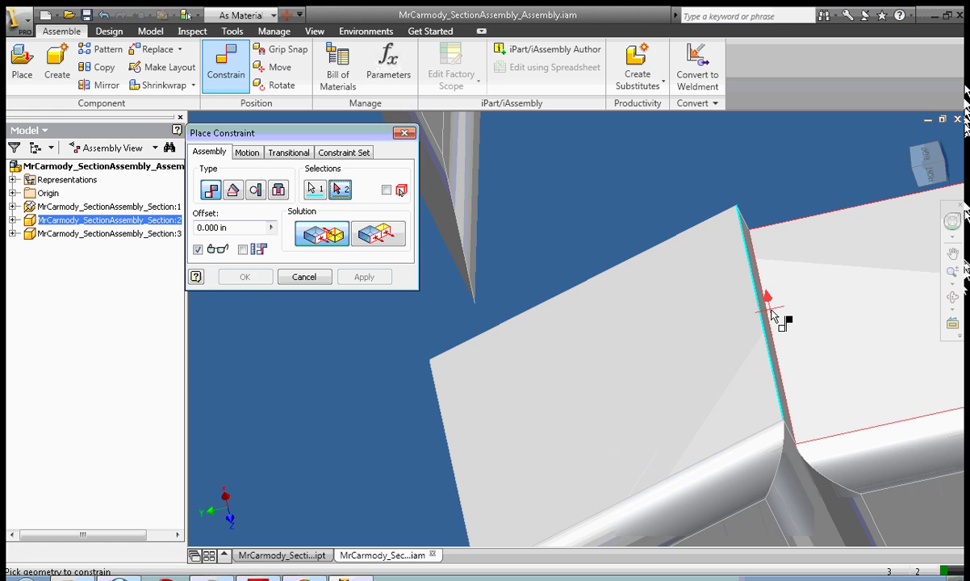
pyautogui.click(769, 317)
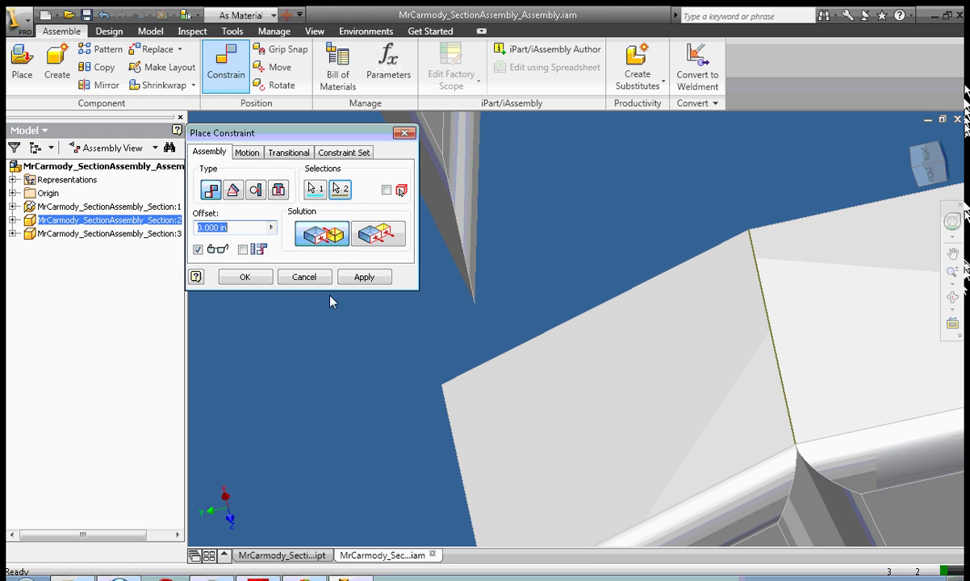
pyautogui.click(365, 277)
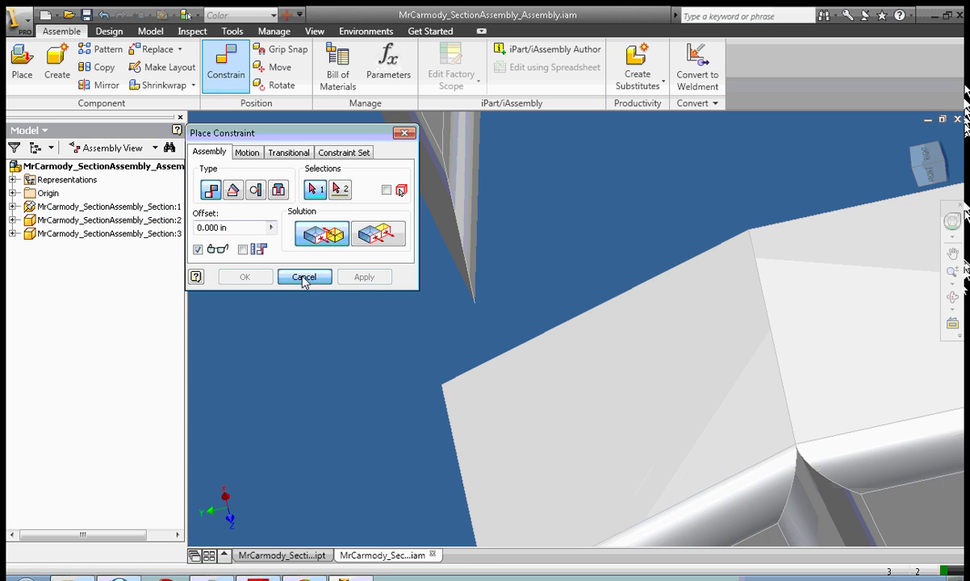
pyautogui.click(304, 276)
pyautogui.click(926, 181)
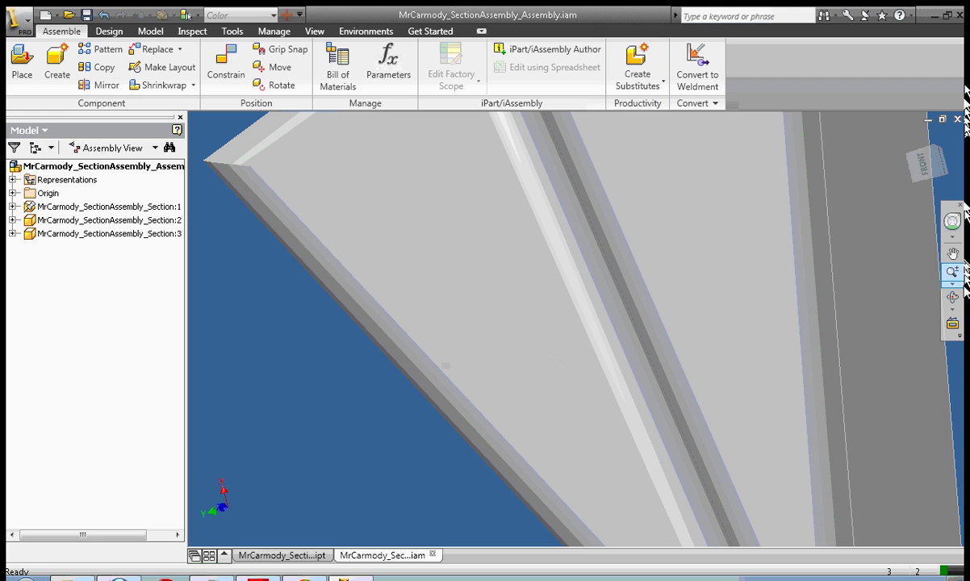
pyautogui.click(955, 282)
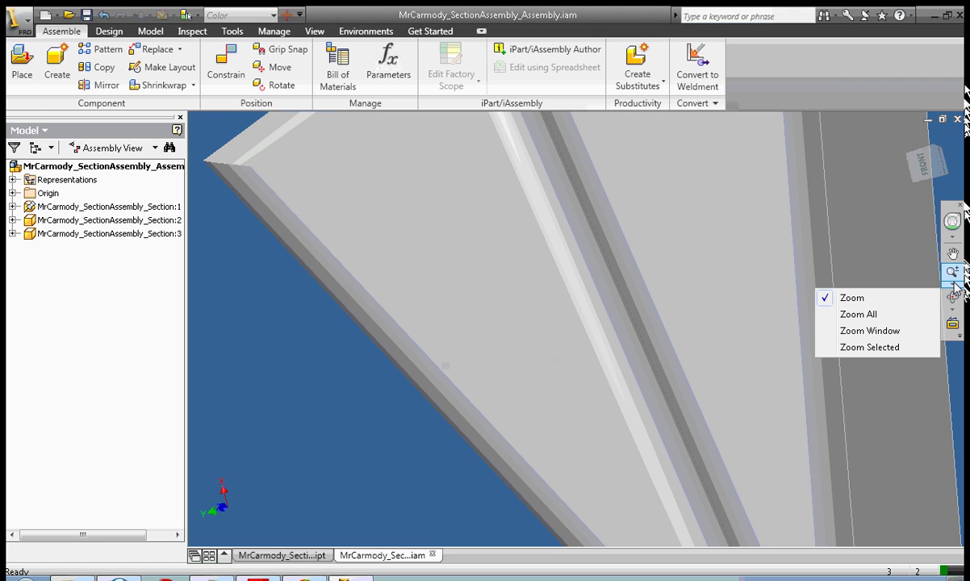
pyautogui.click(888, 313)
# Drag Section:3 off to the left, apart from the joined Section:1 and Section:2
pyautogui.click(521, 343)
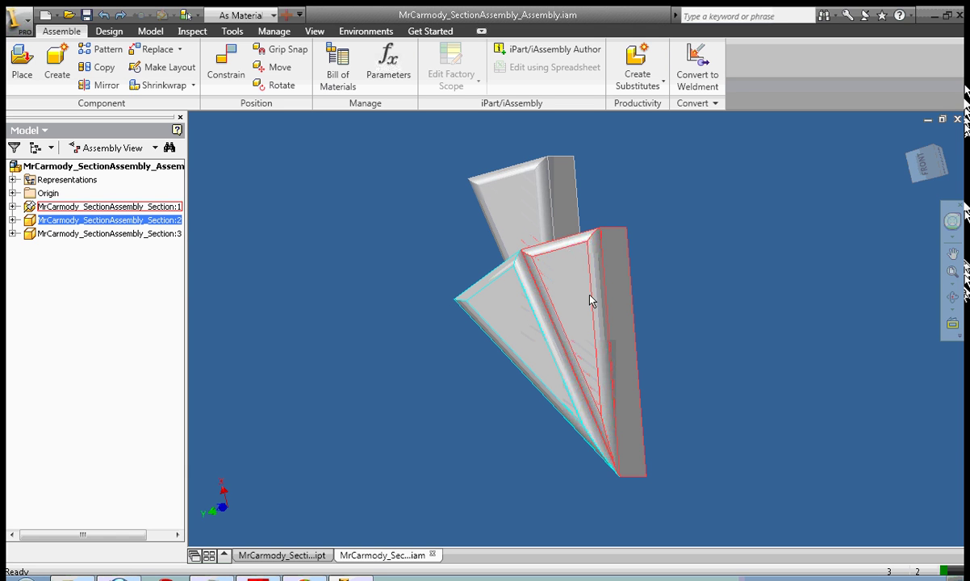
pyautogui.moveTo(506, 210); pyautogui.dragTo(329, 262)
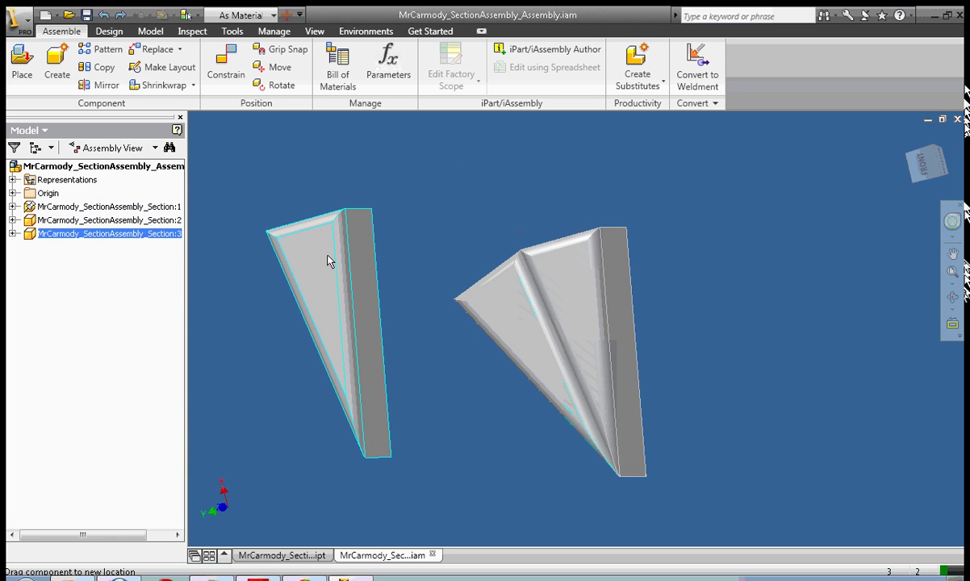
pyautogui.click(515, 326)
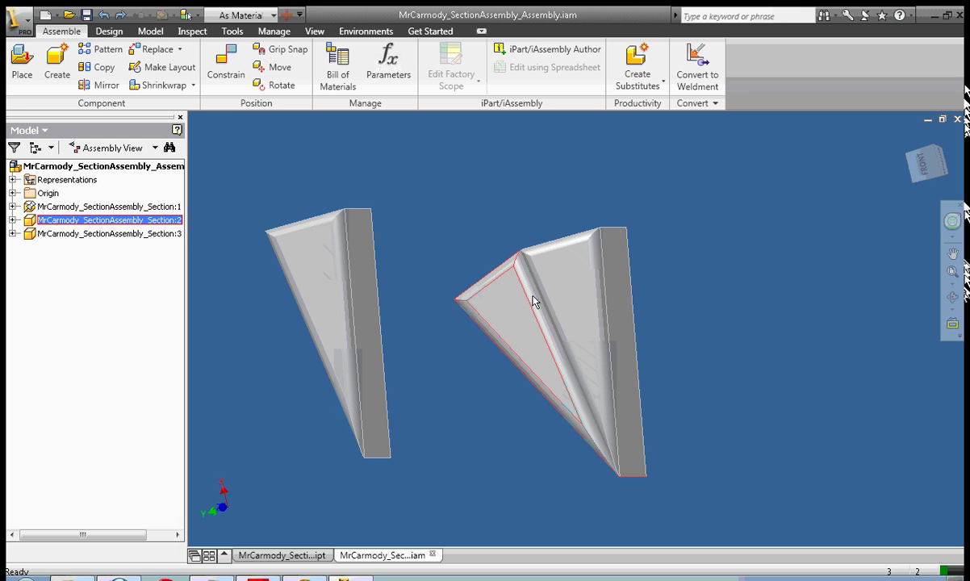
pyautogui.press('Escape')
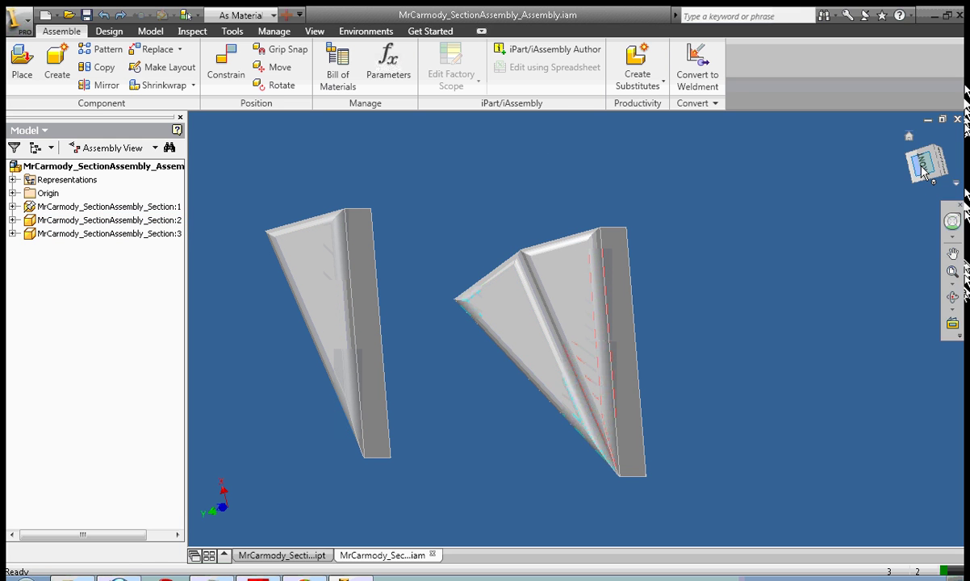
pyautogui.moveTo(922, 170)
pyautogui.mouseDown()
pyautogui.moveTo(882, 141)
pyautogui.moveTo(864, 150)
pyautogui.moveTo(818, 113)
pyautogui.moveTo(923, 174)
pyautogui.mouseUp()
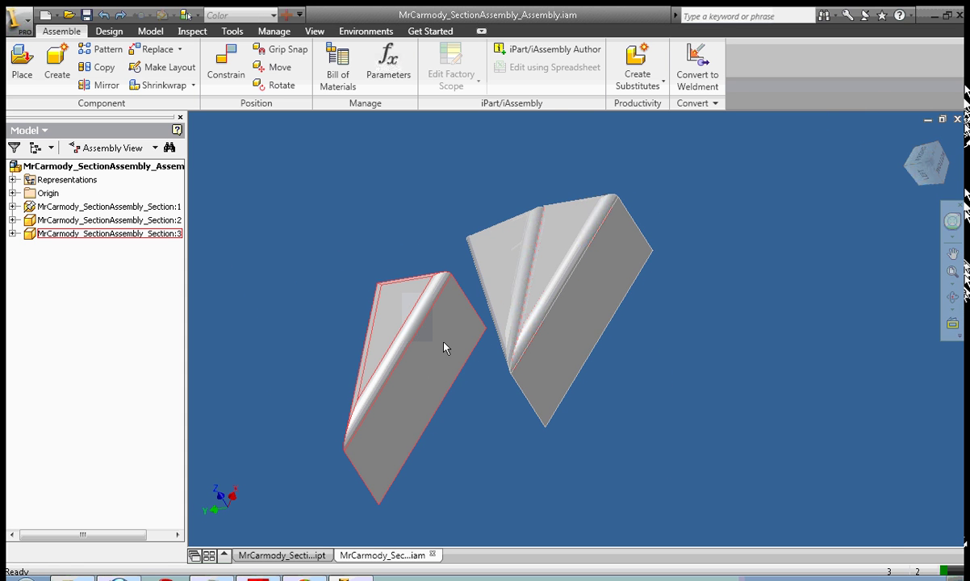
# Mate Section:3's side face against the joined pair's face so the three wedges fan out
pyautogui.click(234, 65)
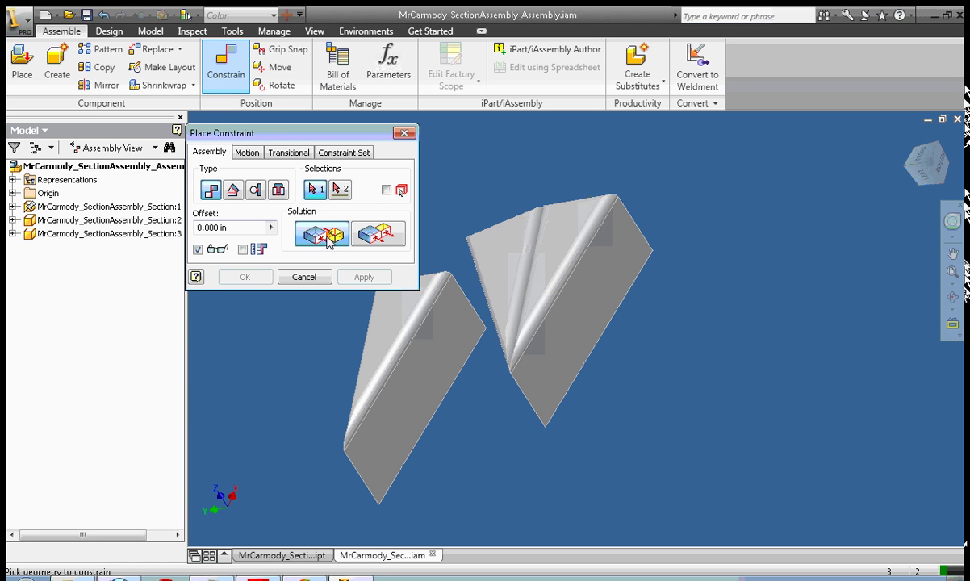
pyautogui.click(434, 358)
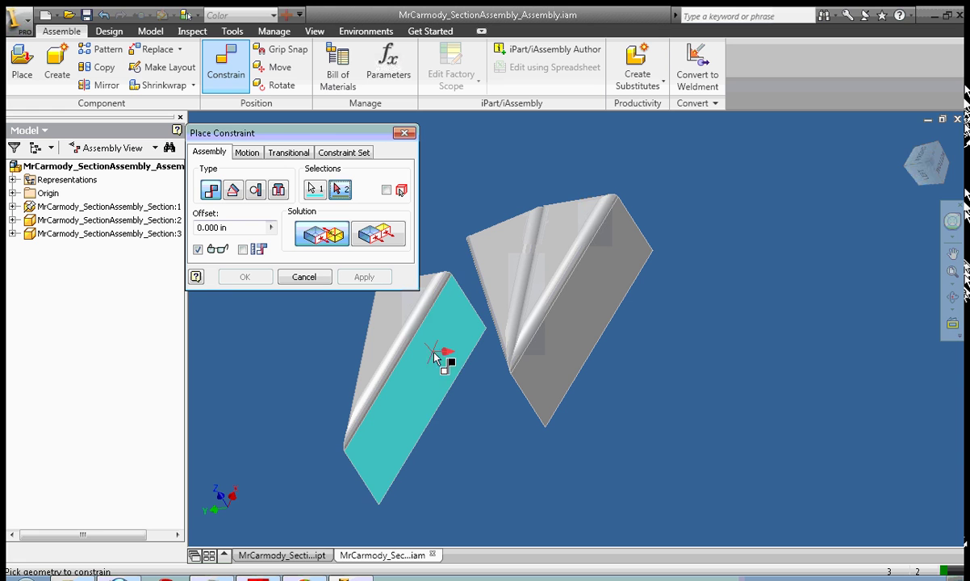
pyautogui.moveTo(444, 356)
pyautogui.keyDown('shift'); pyautogui.mouseDown(button='middle')
pyautogui.moveTo(475, 354)
pyautogui.moveTo(501, 323)
pyautogui.mouseUp(button='middle'); pyautogui.keyUp('shift')
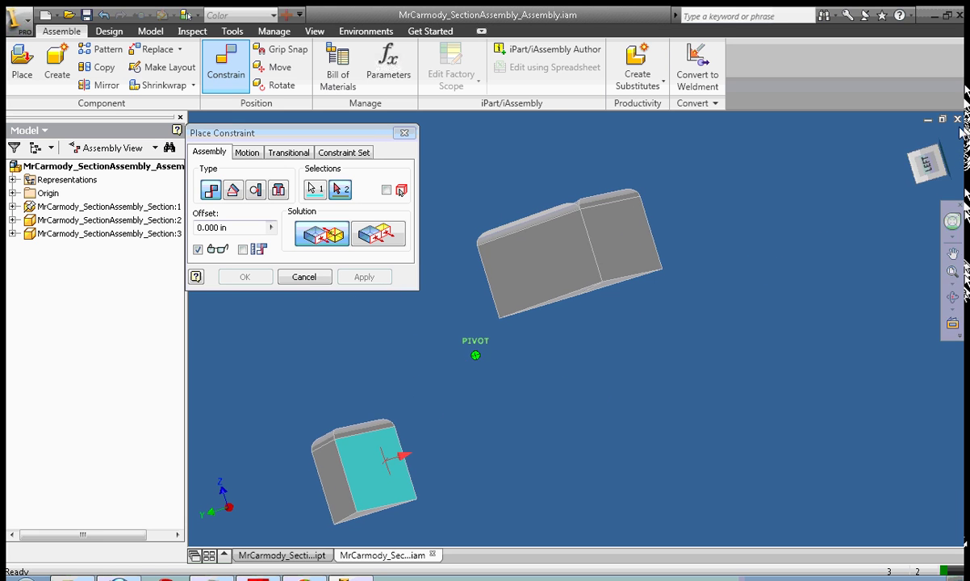
pyautogui.click(530, 275)
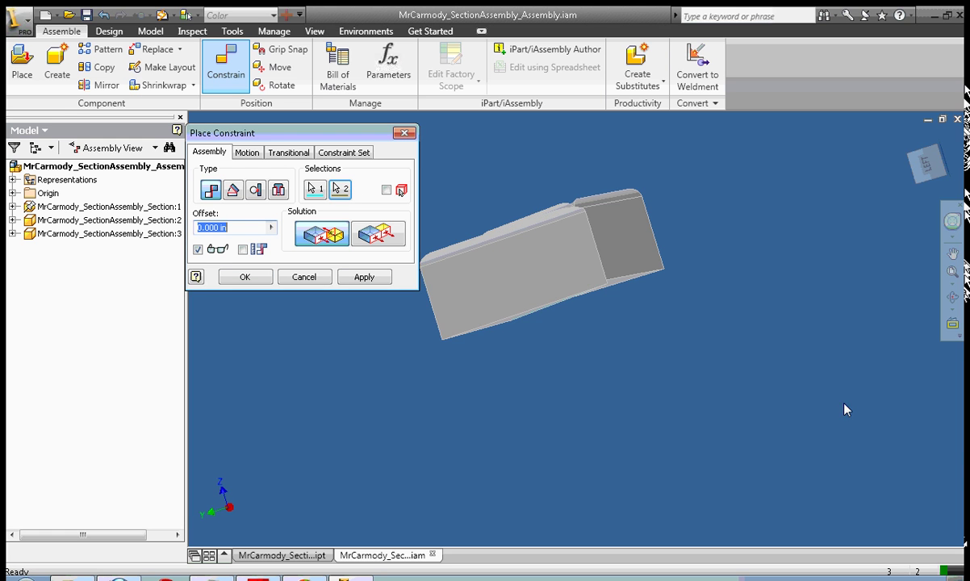
pyautogui.click(940, 159)
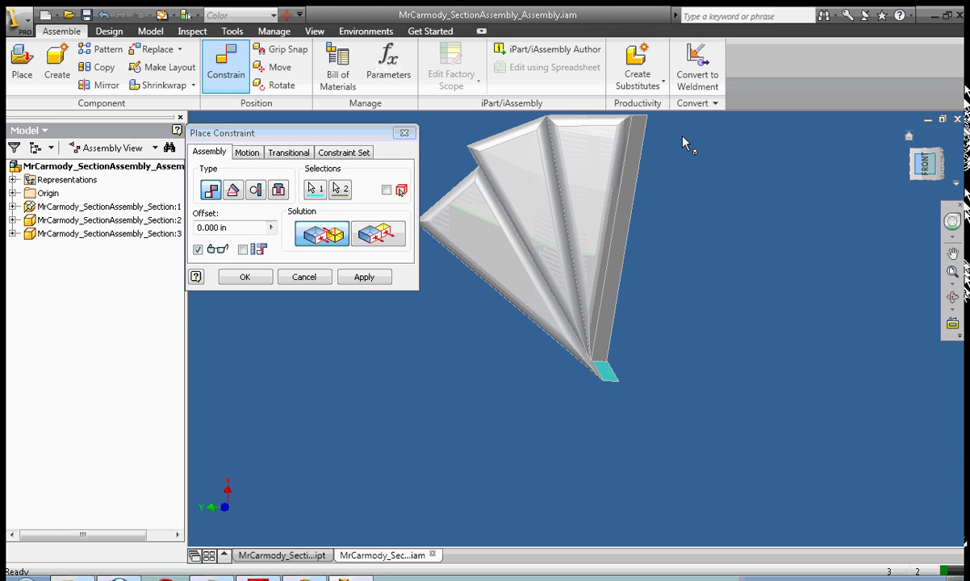
pyautogui.click(376, 283)
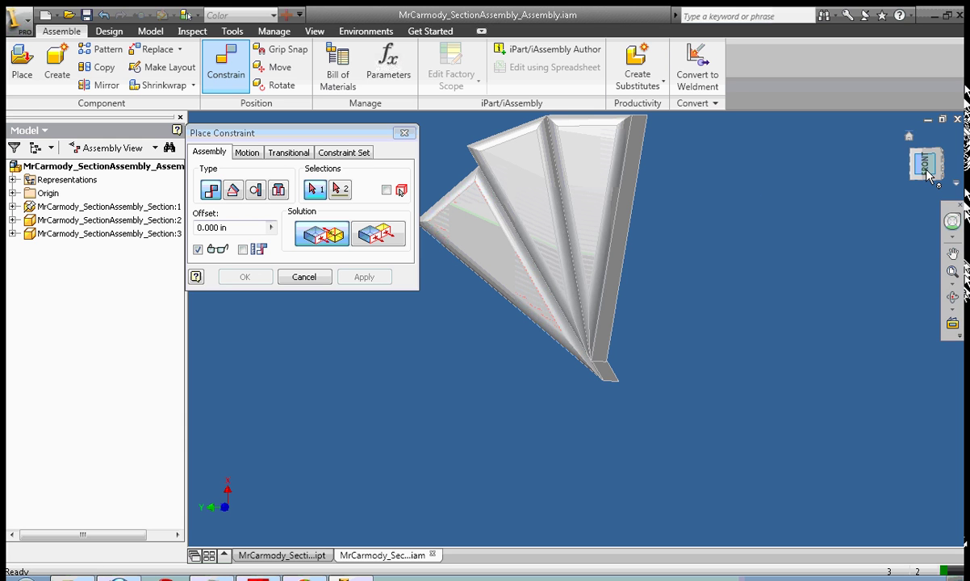
pyautogui.moveTo(928, 176); pyautogui.dragTo(925, 165)
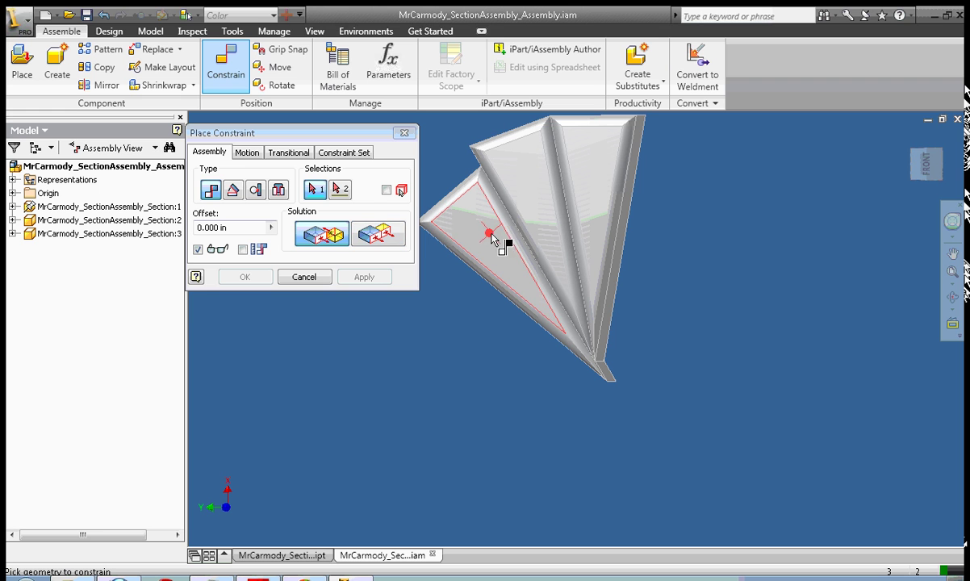
# Flush-mate the left section's triangular face with the middle section's face
pyautogui.click(377, 235)
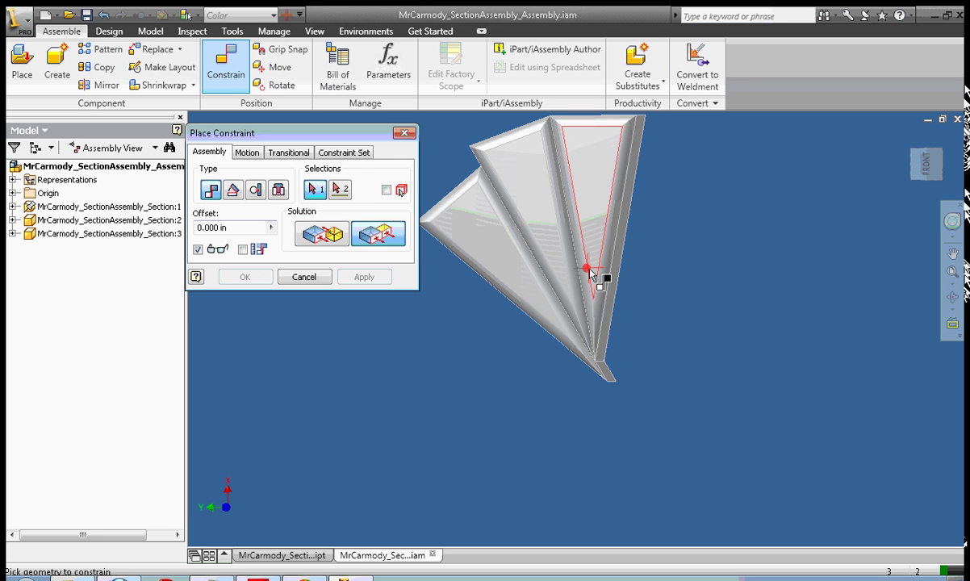
pyautogui.click(484, 242)
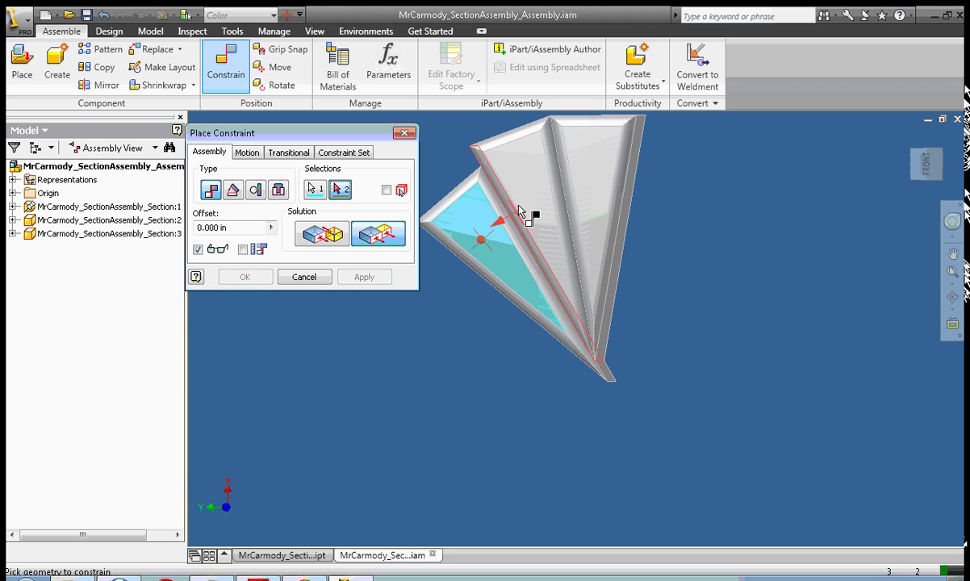
pyautogui.click(529, 202)
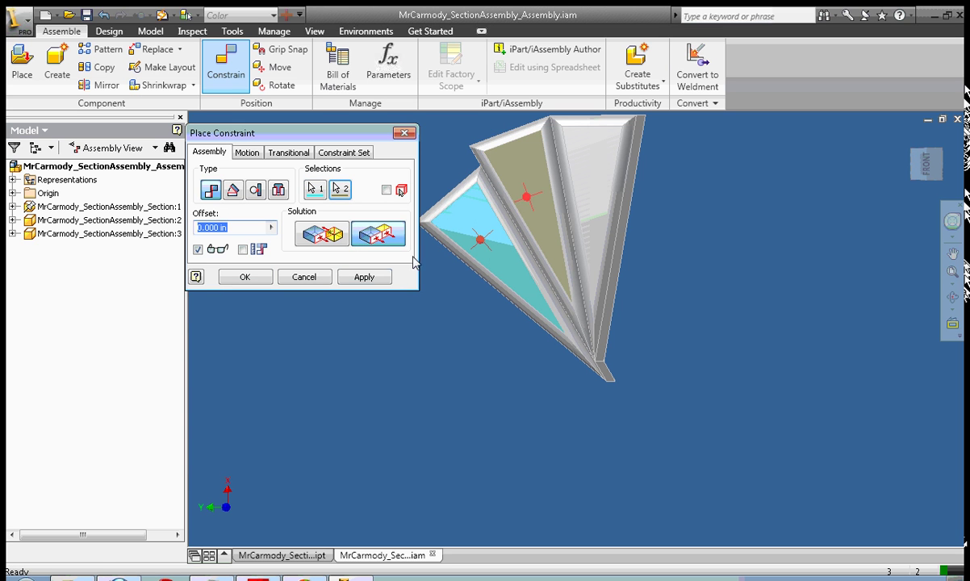
pyautogui.click(376, 279)
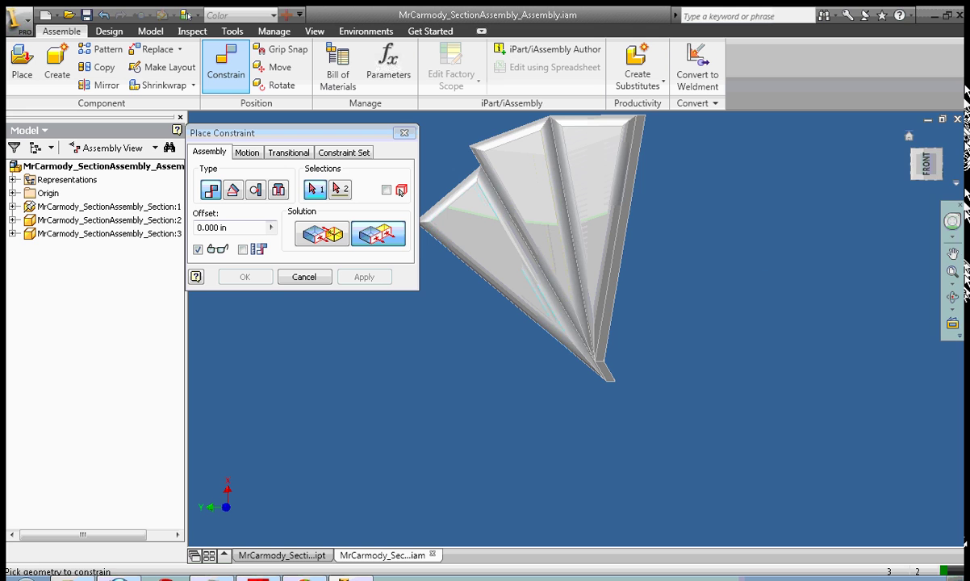
pyautogui.click(929, 167)
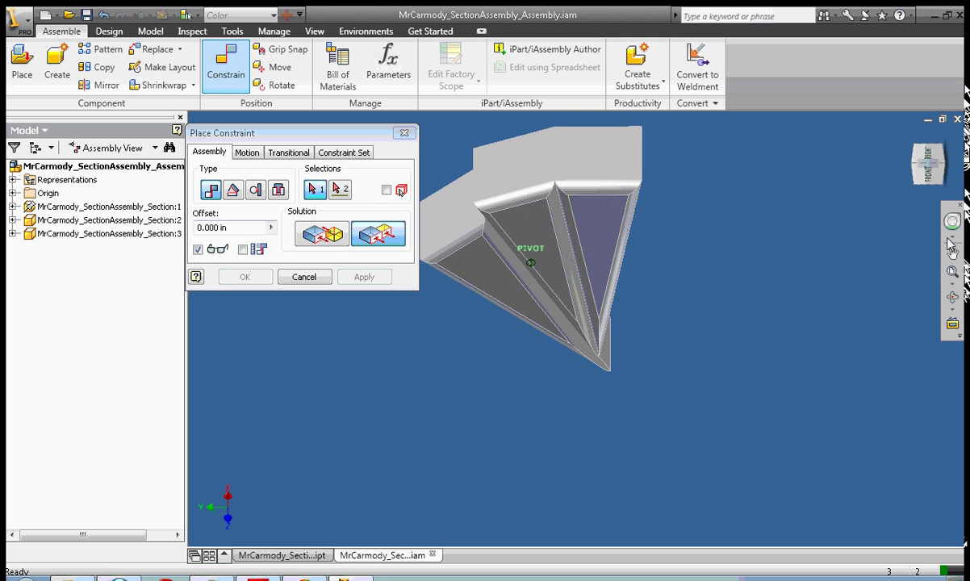
# Inspect the three assembled sections from corner, right-side and zoomed-in views, then fit all
pyautogui.click(936, 157)
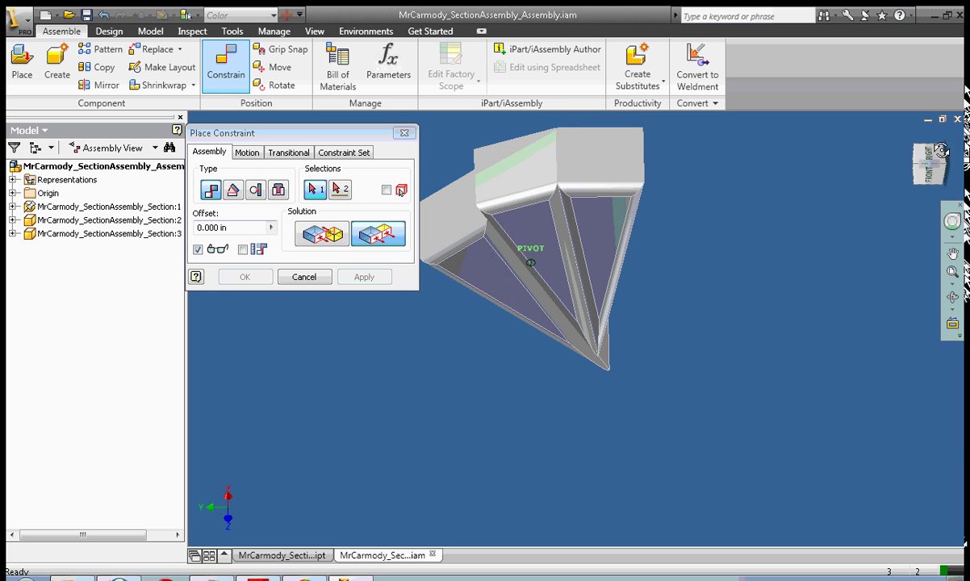
pyautogui.click(932, 167)
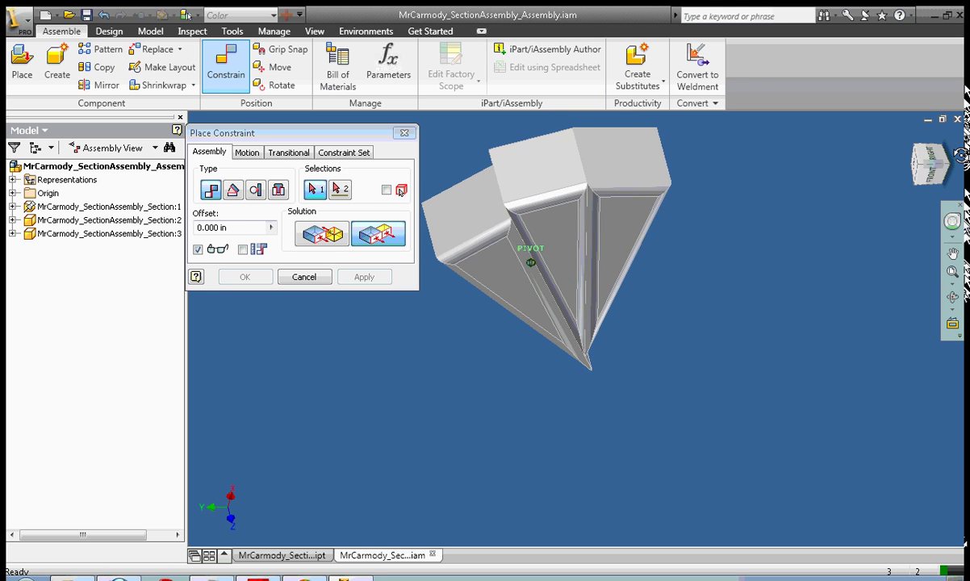
pyautogui.click(876, 154)
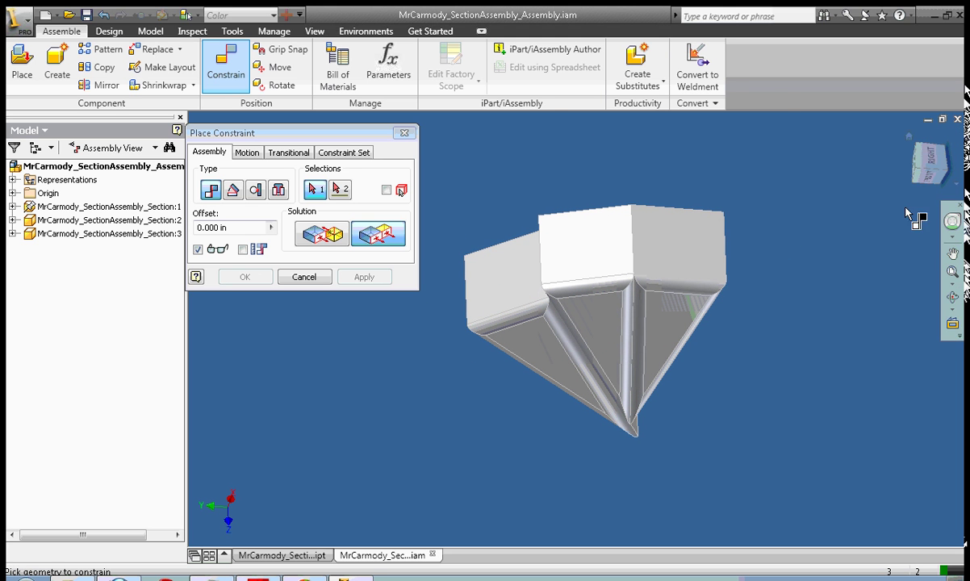
pyautogui.moveTo(920, 173)
pyautogui.mouseDown()
pyautogui.moveTo(888, 157)
pyautogui.moveTo(942, 189)
pyautogui.moveTo(935, 184)
pyautogui.mouseUp()
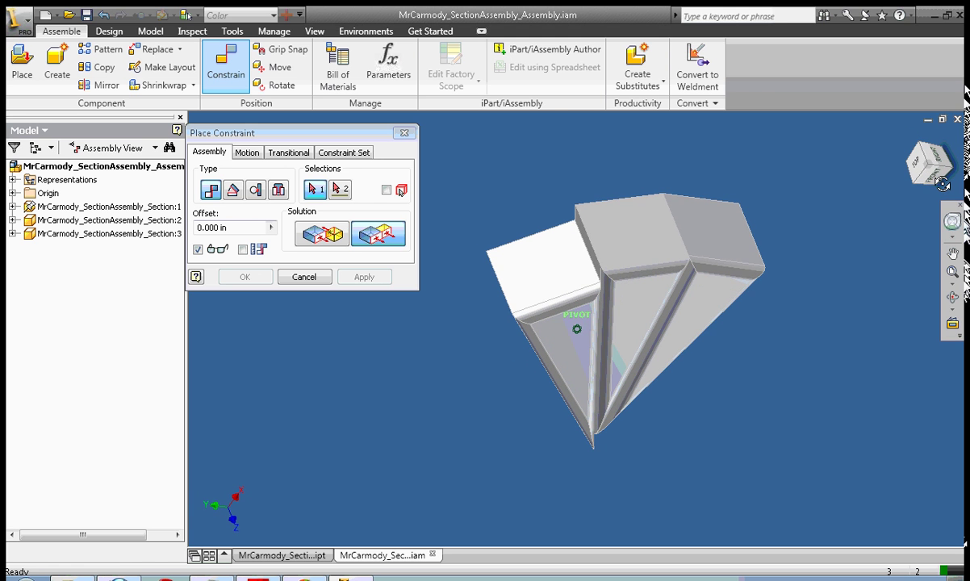
pyautogui.click(956, 281)
pyautogui.click(855, 296)
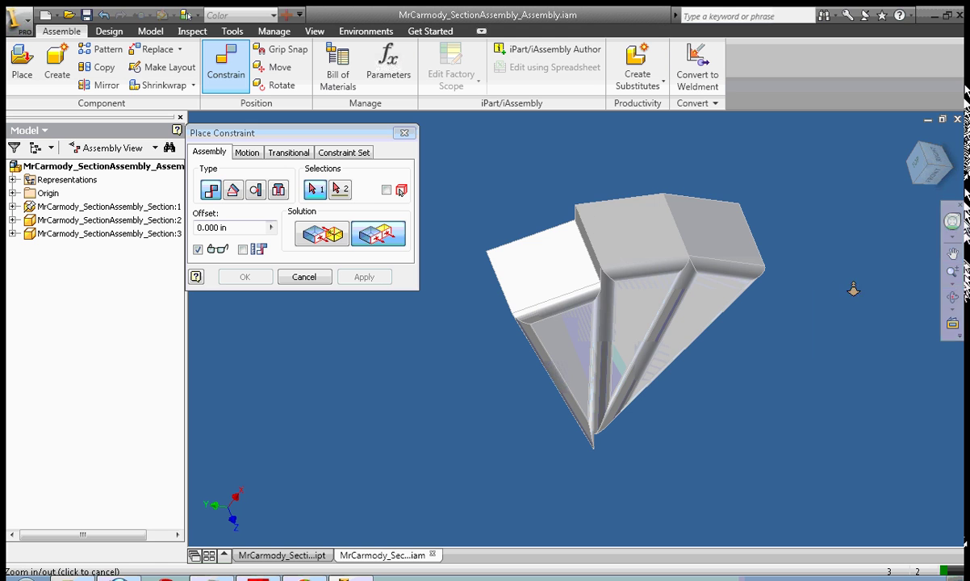
pyautogui.moveTo(573, 213); pyautogui.dragTo(583, 274)
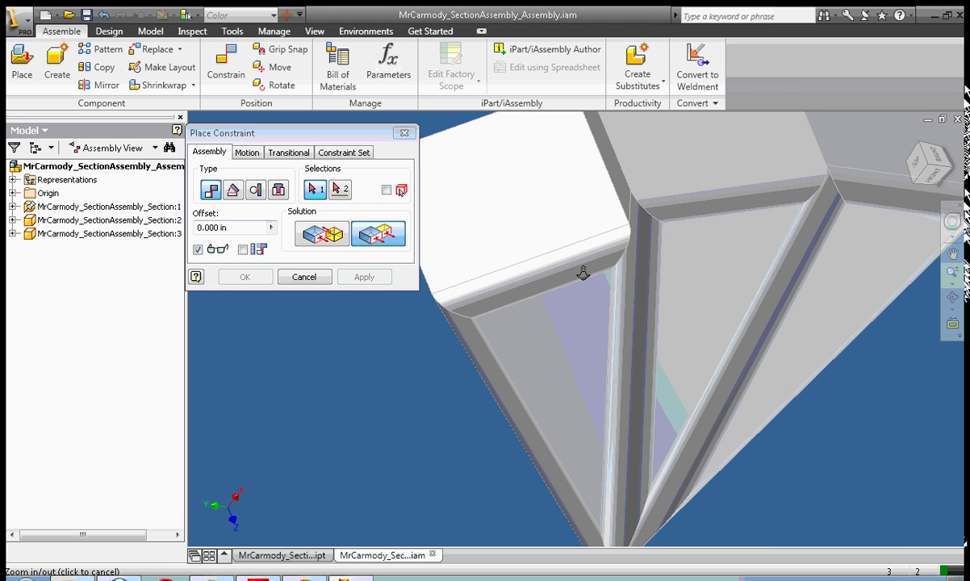
pyautogui.click(951, 284)
pyautogui.click(858, 314)
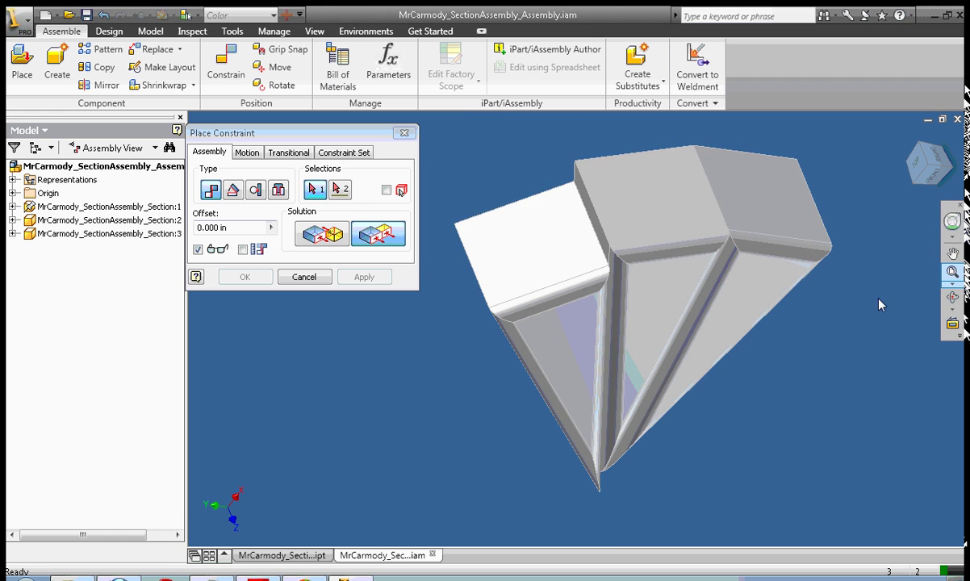
pyautogui.click(951, 290)
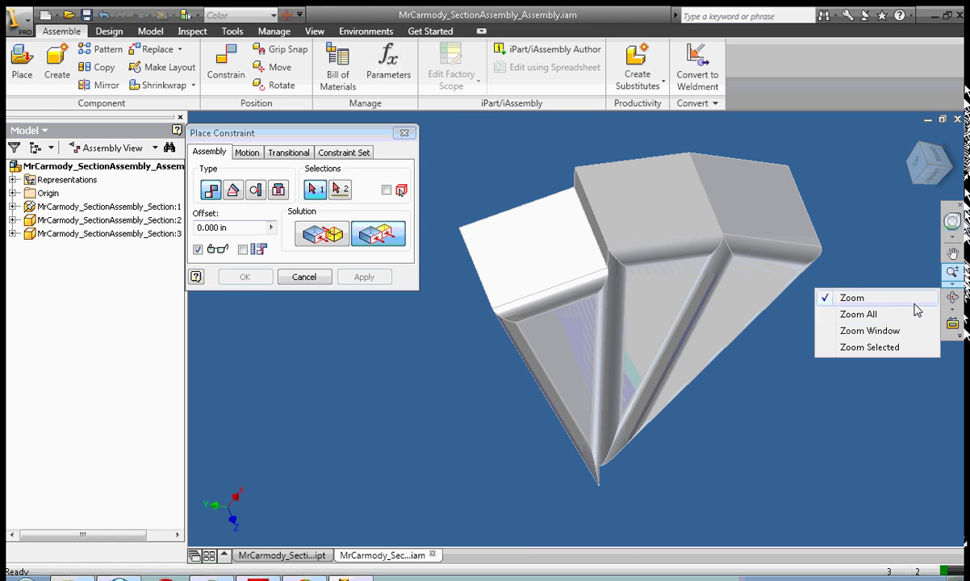
pyautogui.click(865, 258)
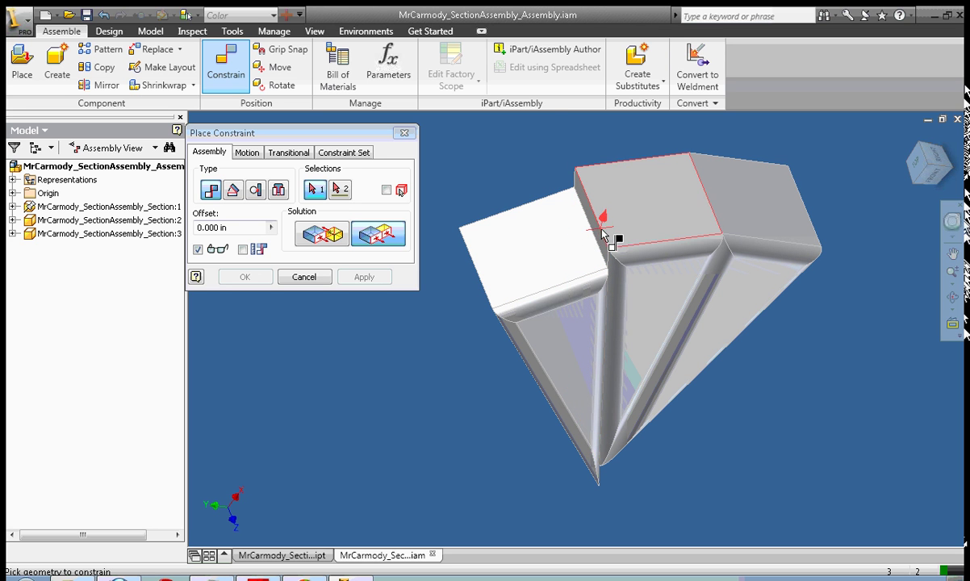
# Cancel the constraint placement and zoom in close on where the top faces meet
pyautogui.click(955, 281)
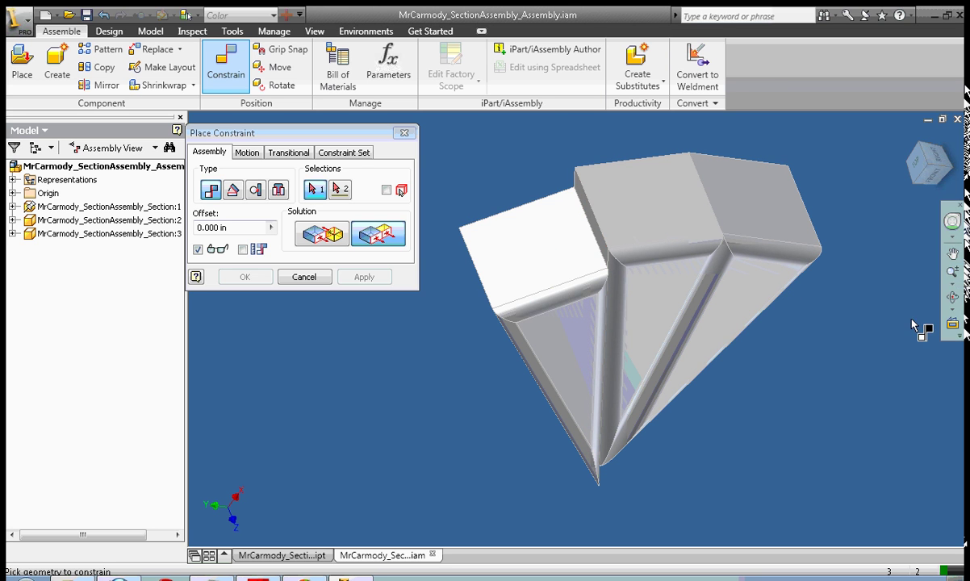
pyautogui.click(304, 277)
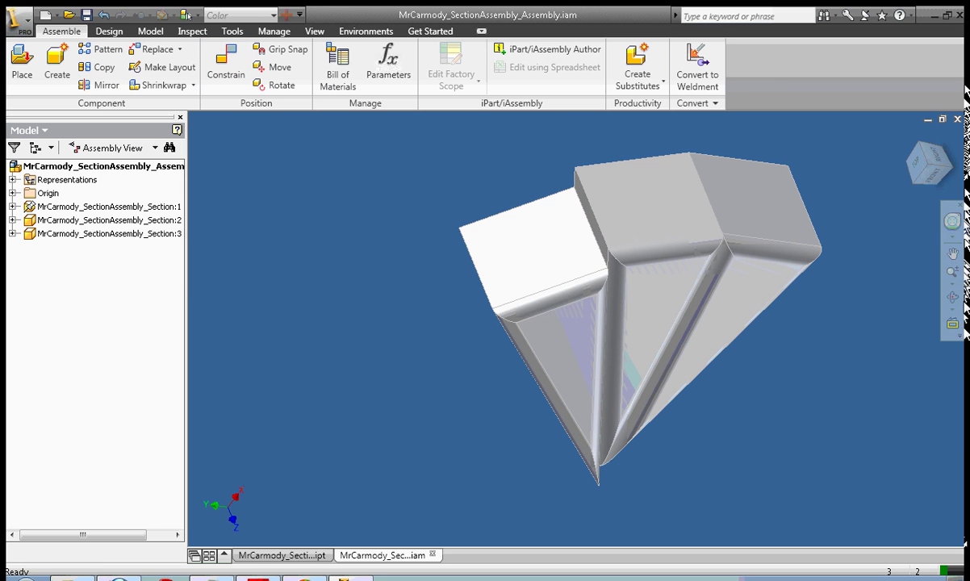
pyautogui.click(953, 272)
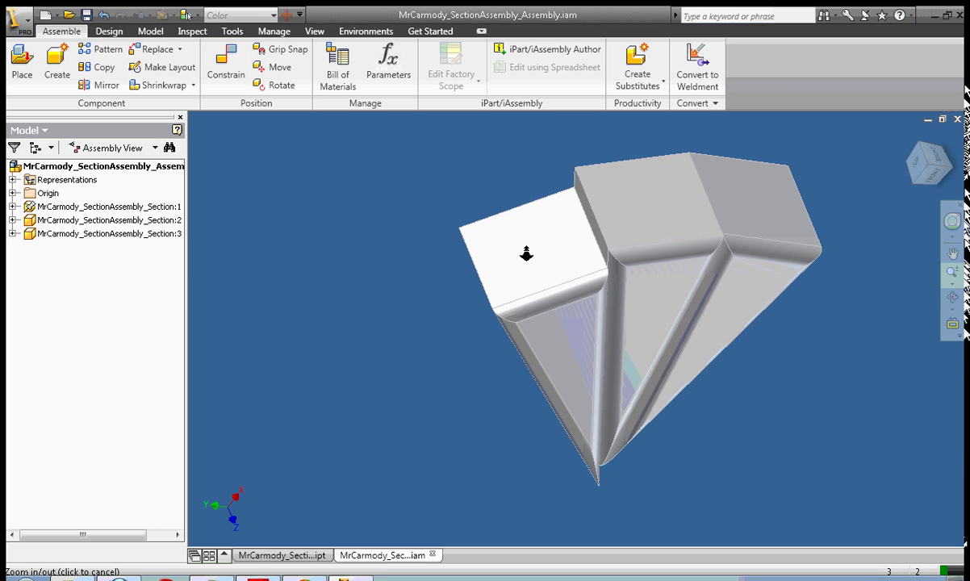
pyautogui.moveTo(495, 238); pyautogui.dragTo(646, 219)
# Mate the left section's top edge to the middle section's matching edge, aligning their top faces
pyautogui.moveTo(749, 184); pyautogui.dragTo(699, 143)
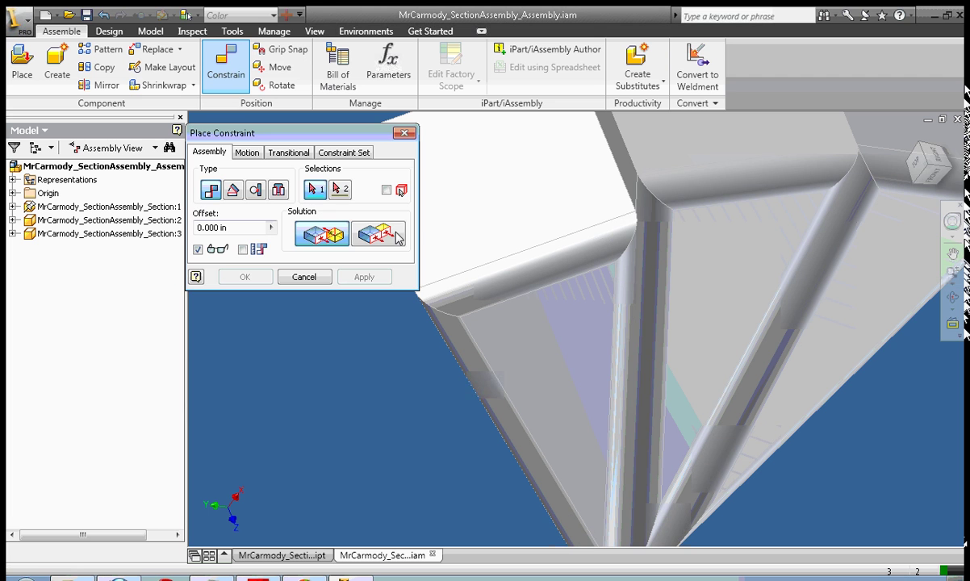
pyautogui.click(633, 165)
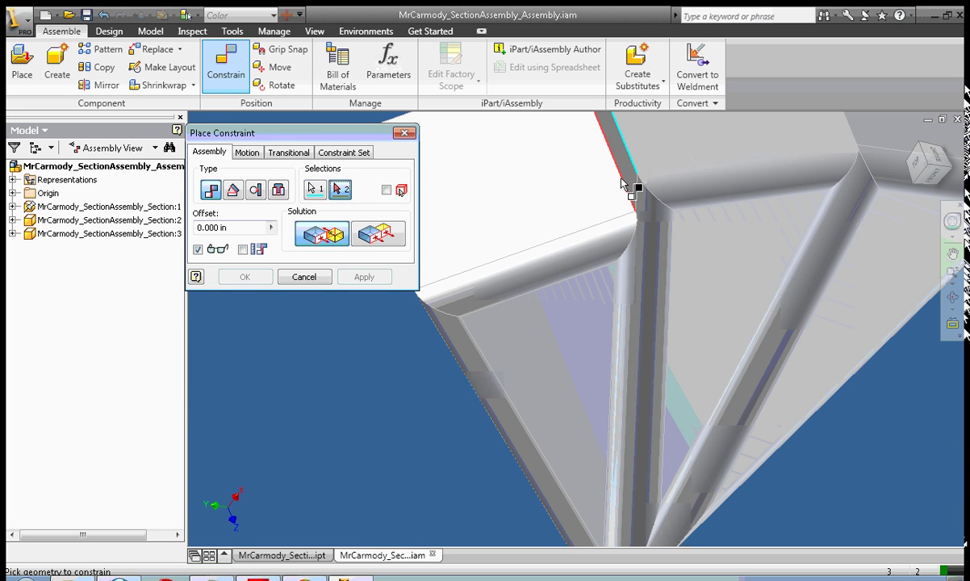
pyautogui.click(622, 180)
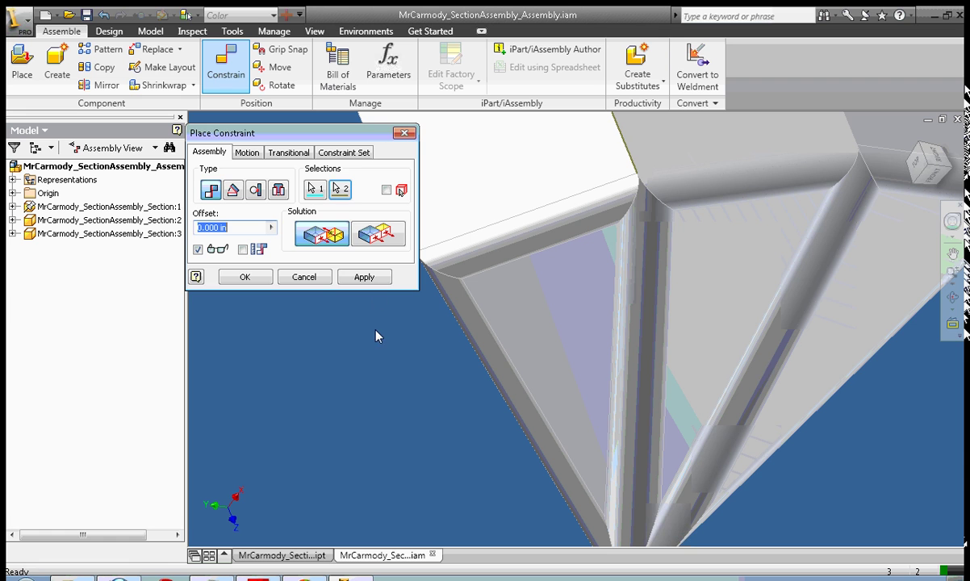
pyautogui.click(377, 276)
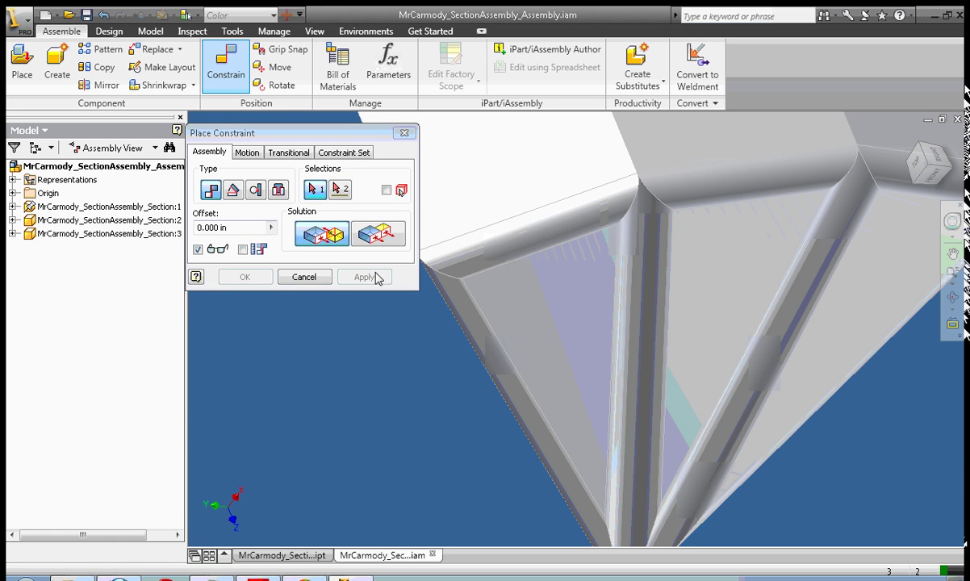
pyautogui.click(303, 277)
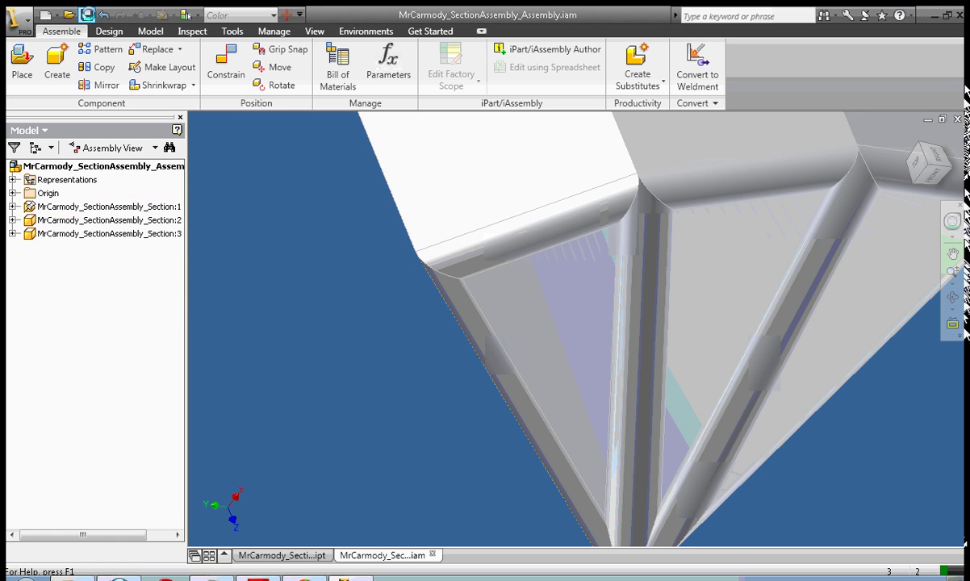
pyautogui.click(302, 555)
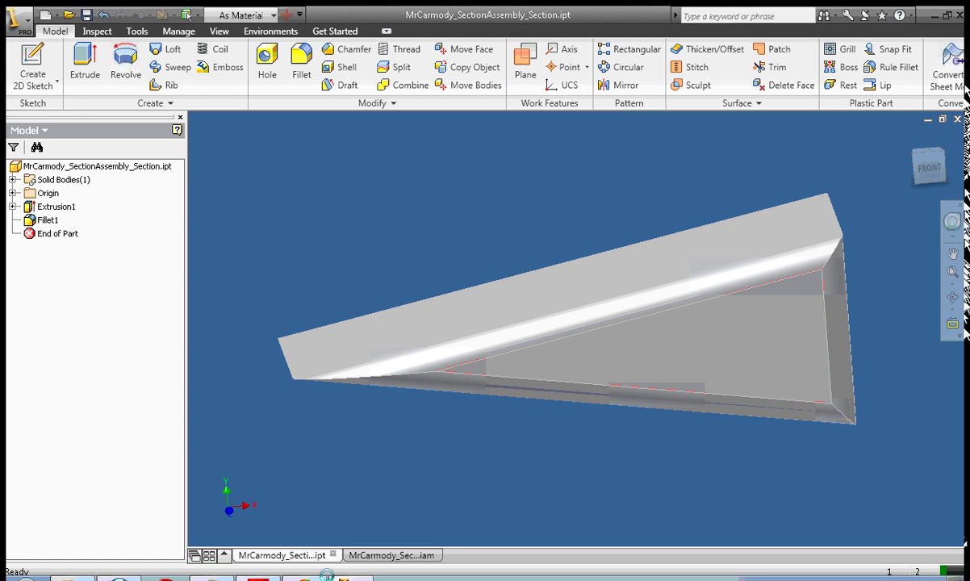
pyautogui.click(404, 556)
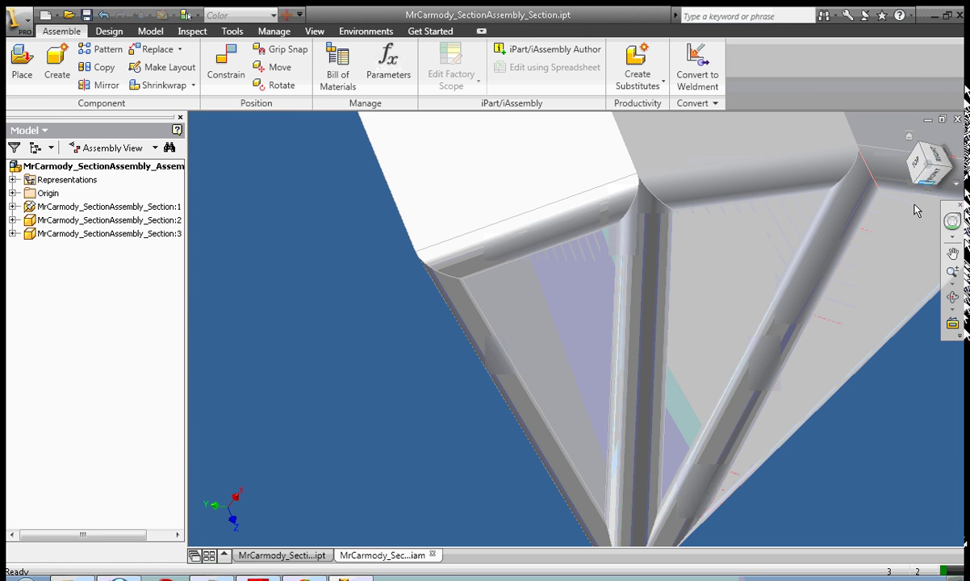
pyautogui.moveTo(932, 180)
pyautogui.keyDown('shift'); pyautogui.mouseDown(button='middle')
pyautogui.moveTo(748, 232)
pyautogui.moveTo(725, 130)
pyautogui.moveTo(675, 525)
pyautogui.moveTo(671, 245)
pyautogui.moveTo(660, 270)
pyautogui.moveTo(685, 521)
pyautogui.moveTo(575, 113)
pyautogui.moveTo(606, 286)
pyautogui.mouseUp(button='middle'); pyautogui.keyUp('shift')
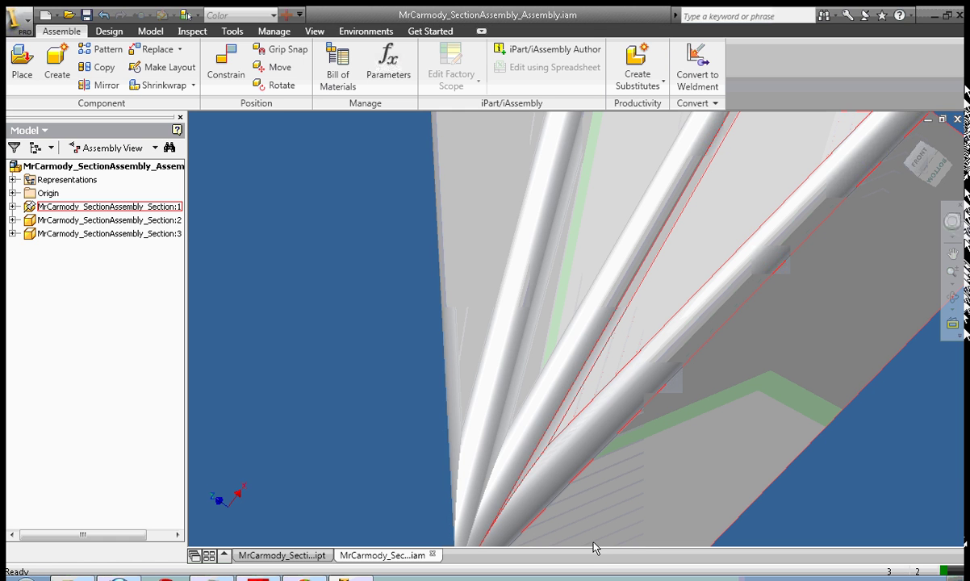
pyautogui.click(928, 174)
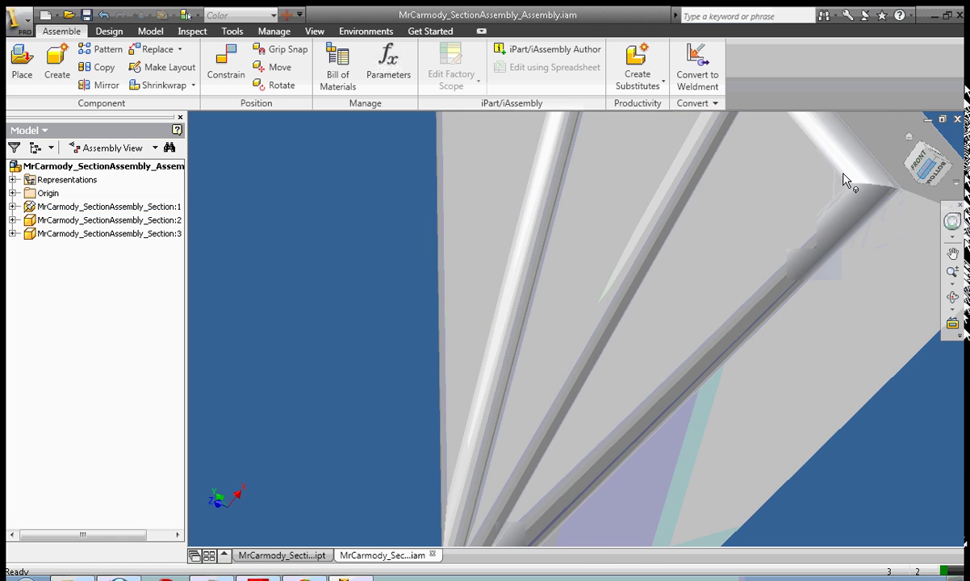